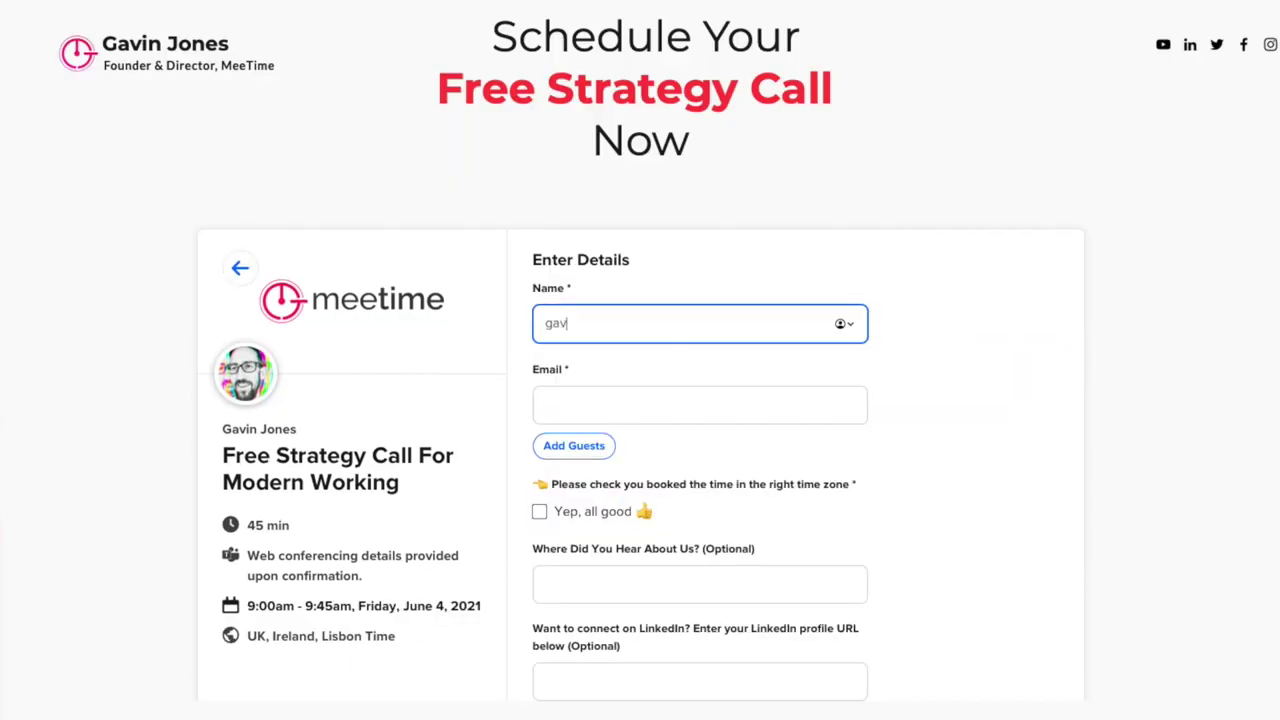
# - Enter the email, give YouTube as the source, opt in to emails, and schedule the call
pyautogui.press('Tab')
pyautogui.press('Tab')
pyautogui.press('Tab')
pyautogui.press('Tab')
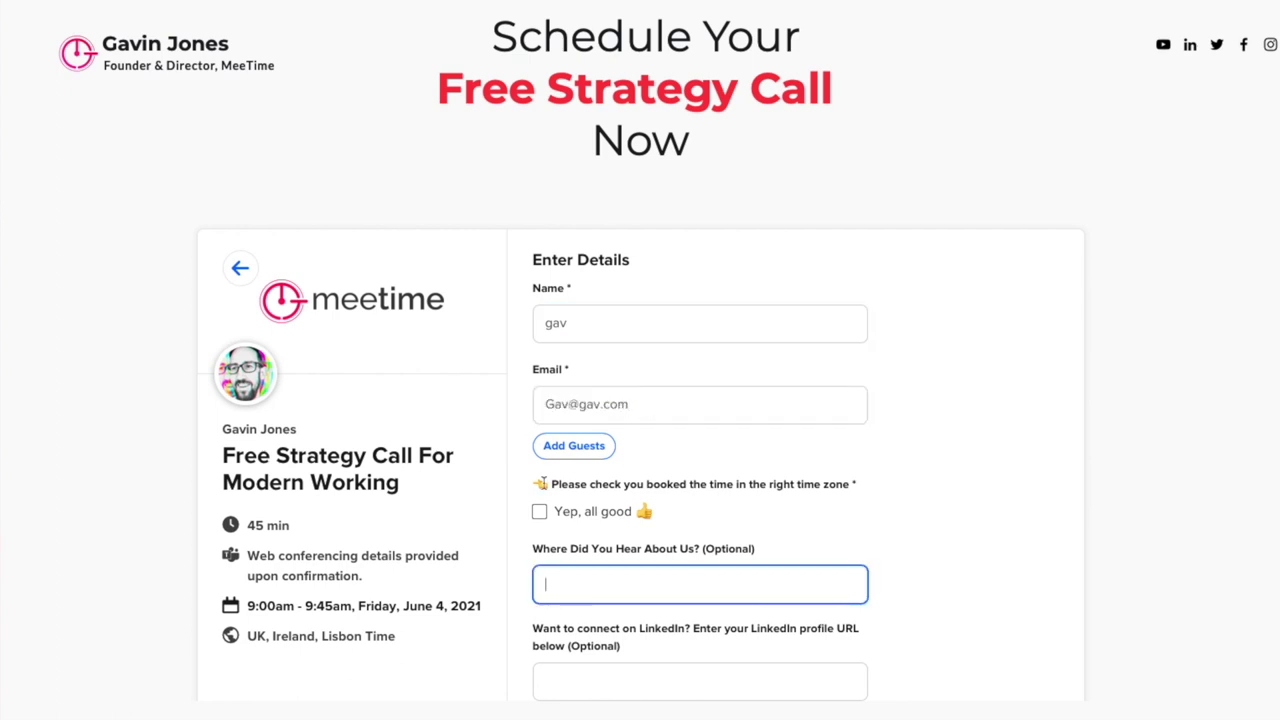
pyautogui.click(539, 511)
pyautogui.click(691, 585)
pyautogui.write('YouTube')
pyautogui.scroll(-3, 530, 645)
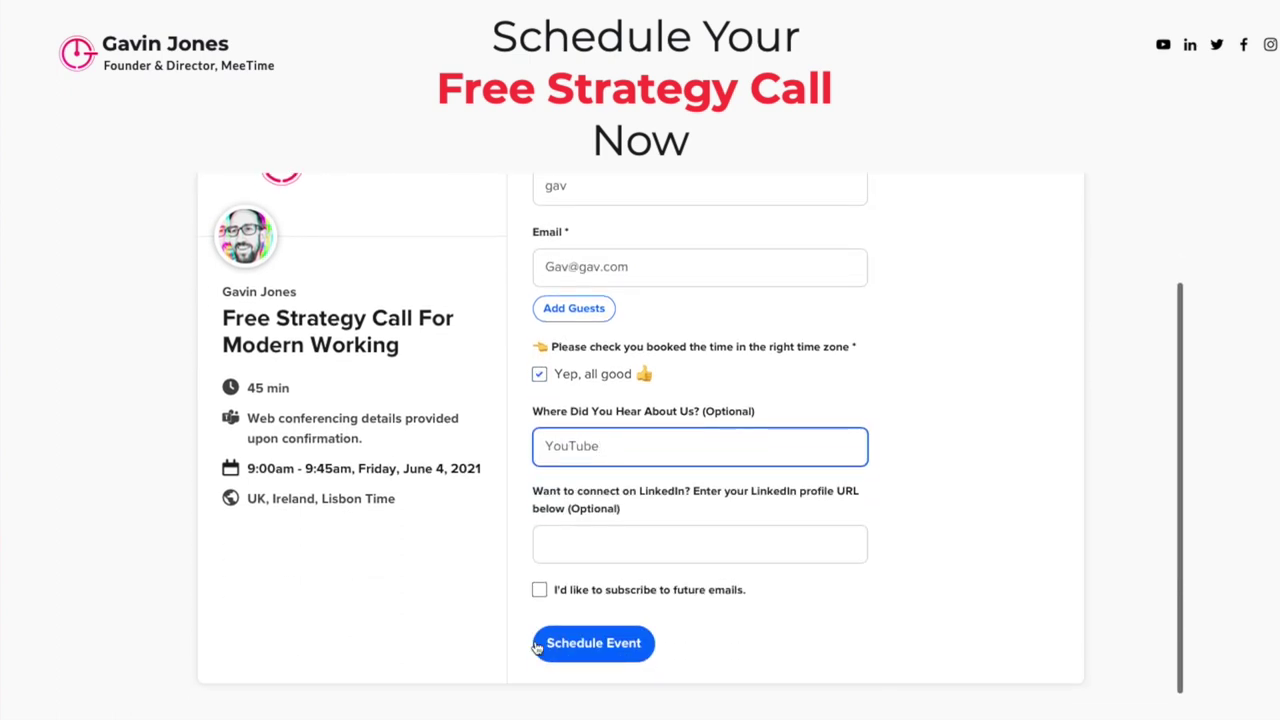
pyautogui.click(539, 589)
pyautogui.click(588, 645)
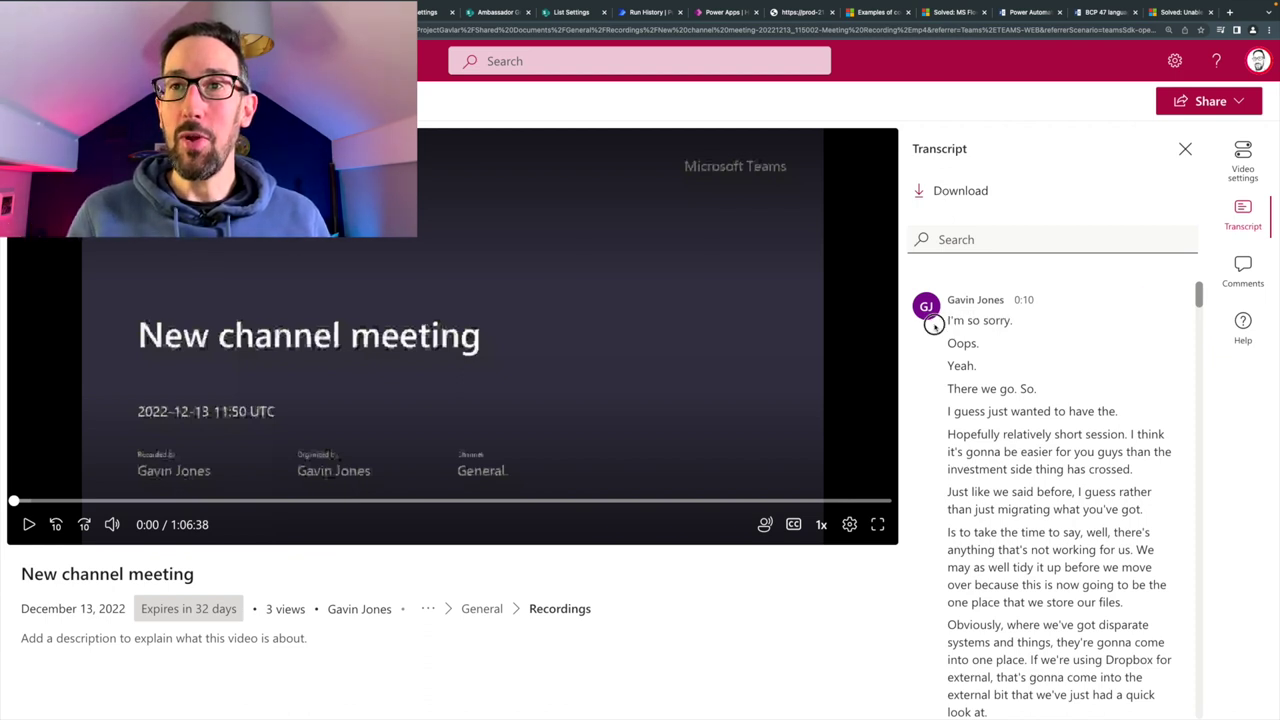
# - Select the entire New channel meeting transcript in Stream, then return to ChatGPT
pyautogui.moveTo(943, 323); pyautogui.dragTo(1040, 448)
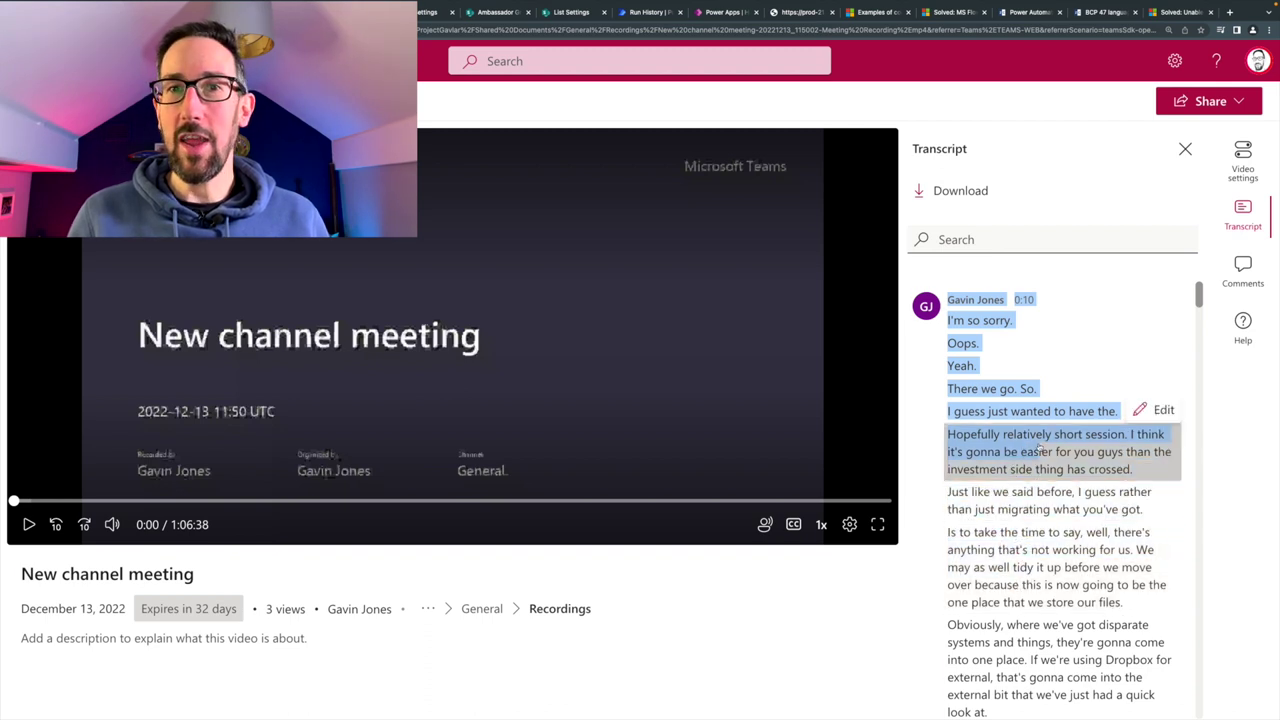
pyautogui.hotkey('ctrl', 'a')
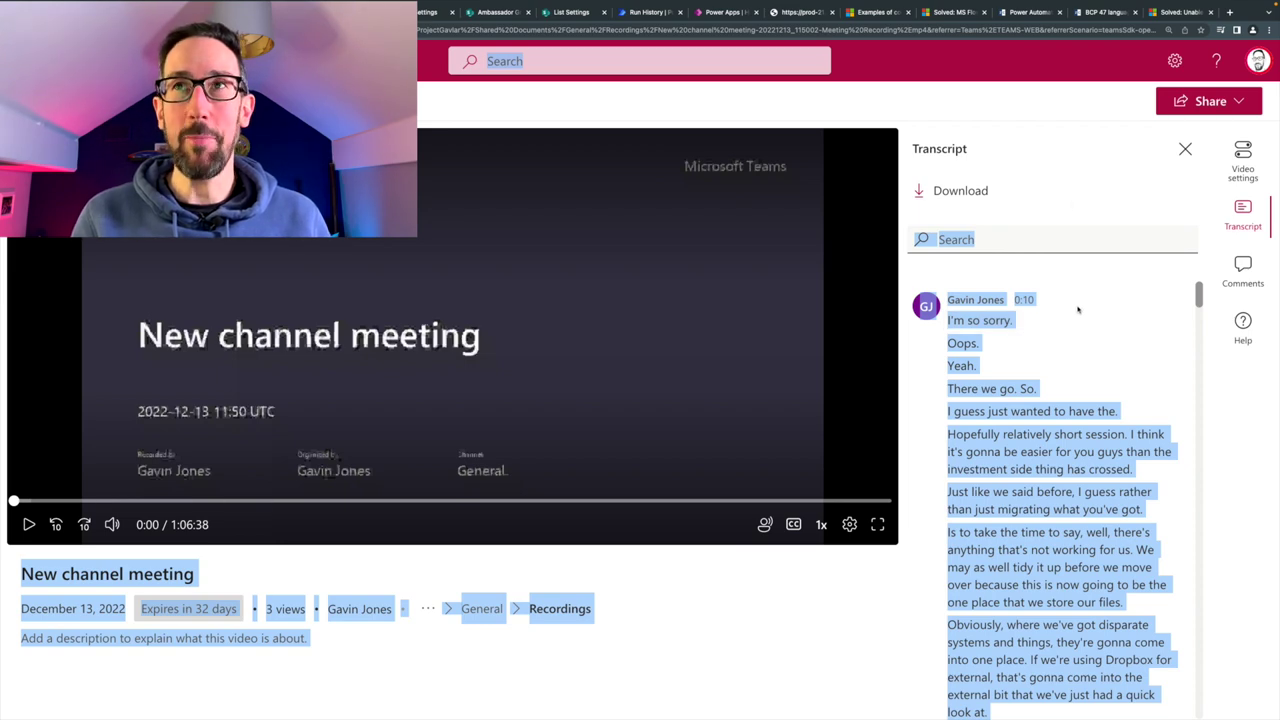
pyautogui.hotkey('ctrl', 'Right')
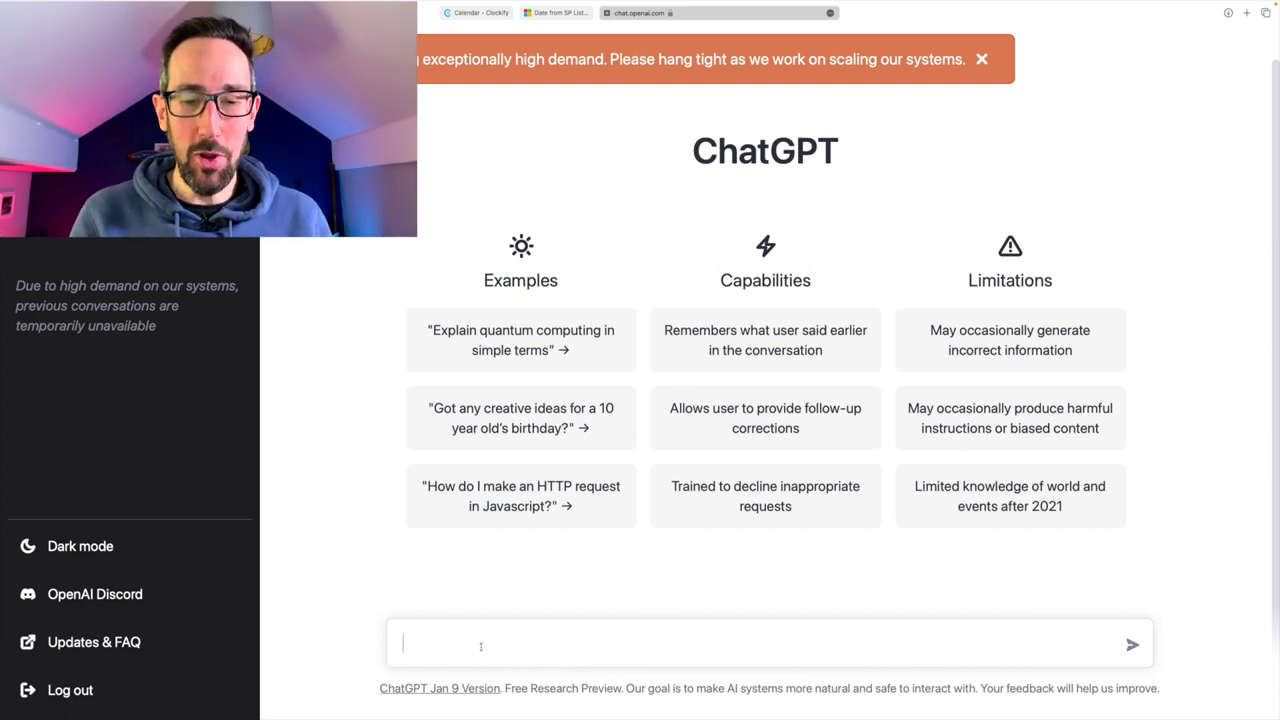
# - Send ChatGPT a 'summarise:' prompt followed by the pasted meeting transcript
pyautogui.write('summarise:')
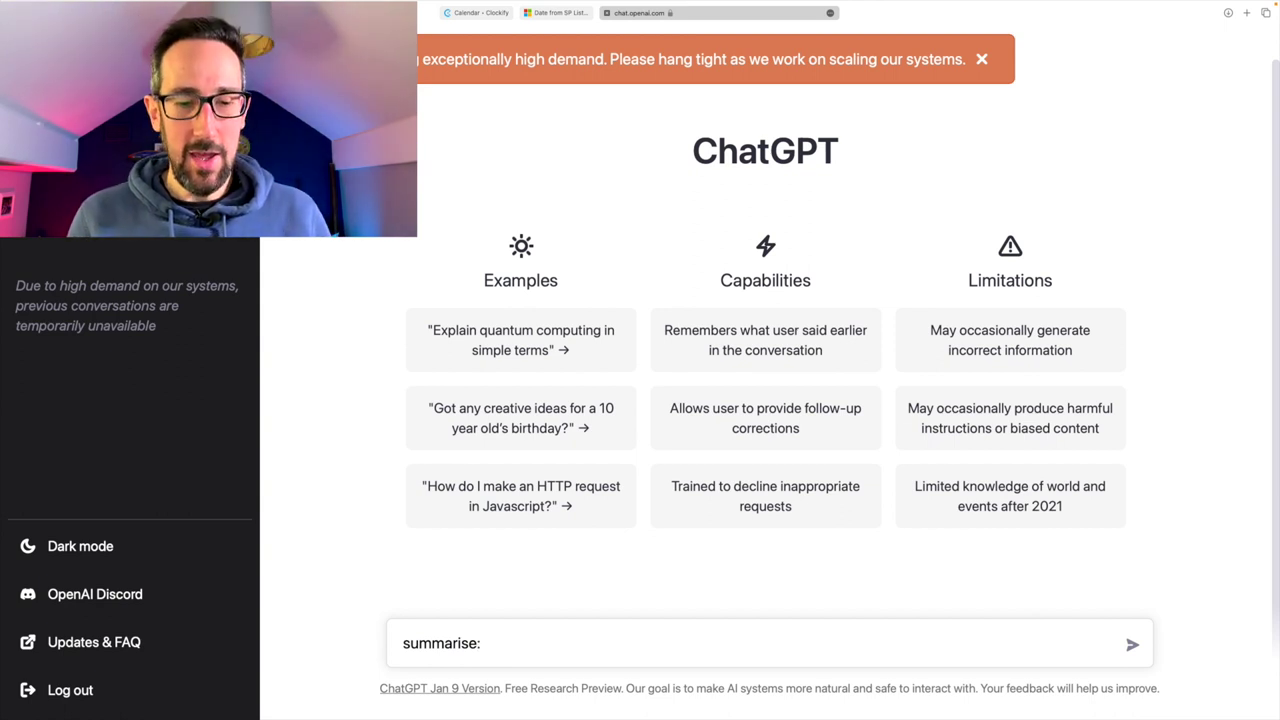
pyautogui.hotkey('ctrl', 'v')
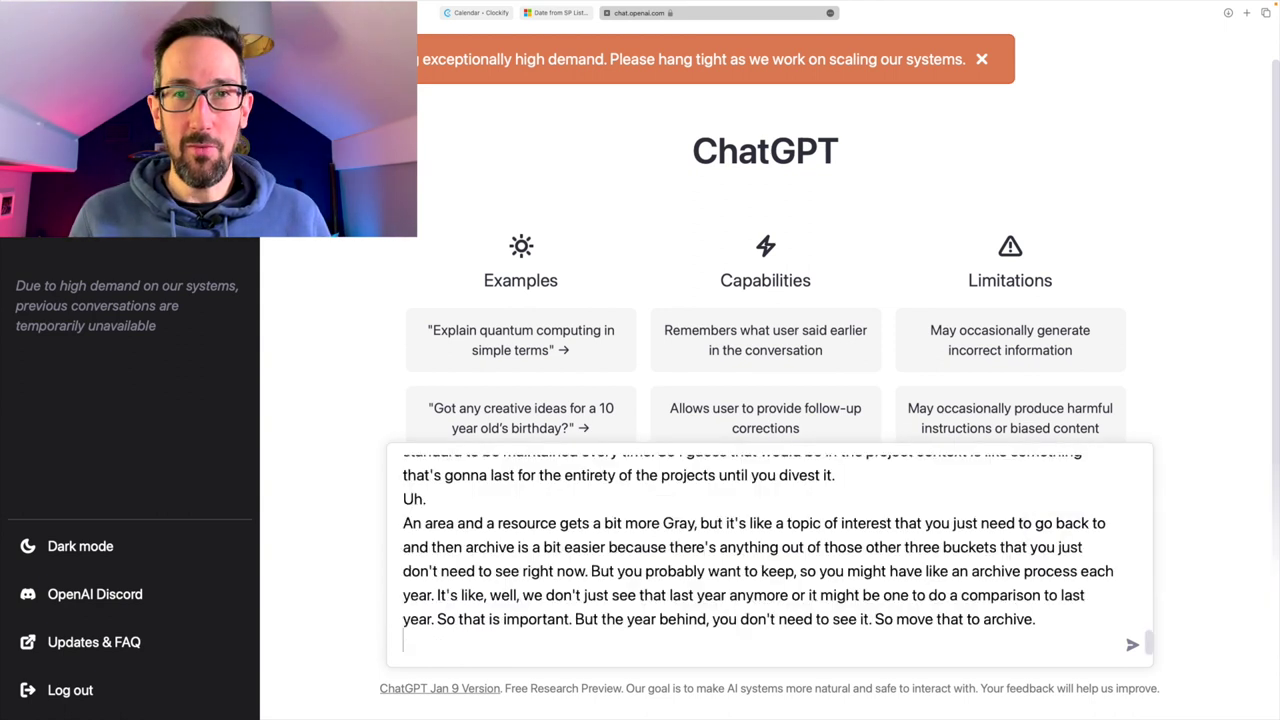
pyautogui.press('Return')
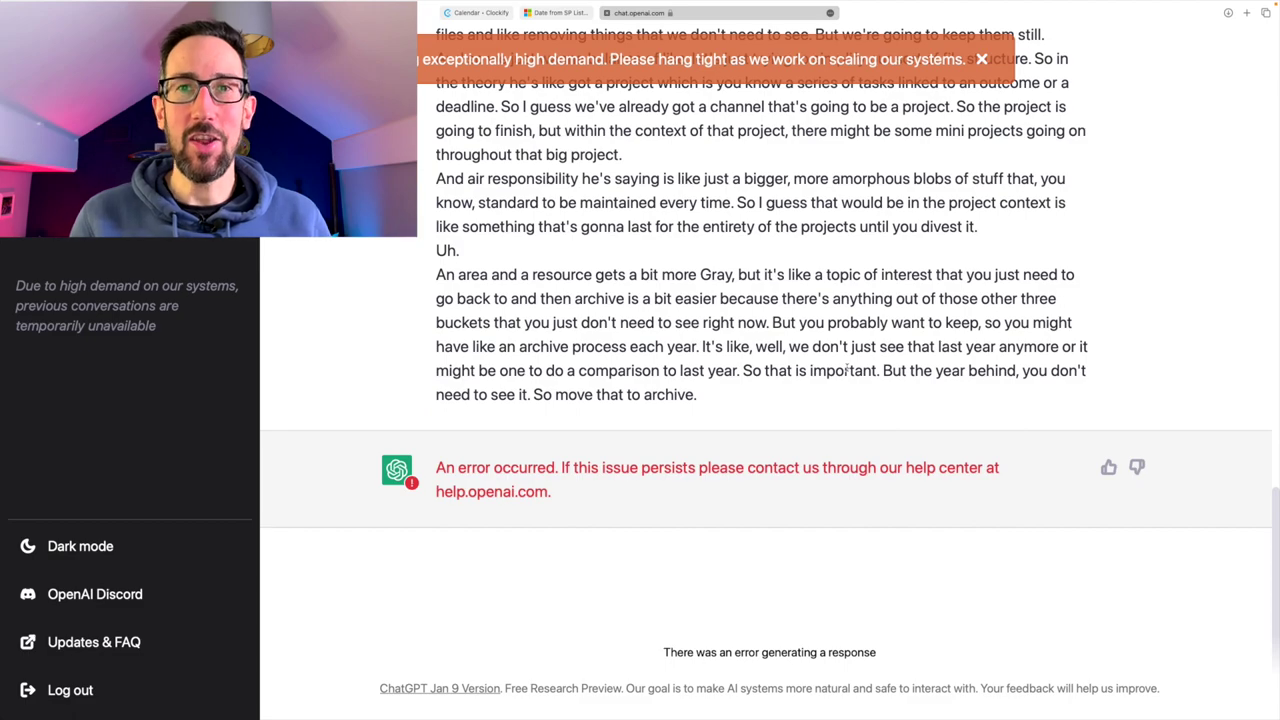
# - Reload ChatGPT and resend the summarise request with the pasted transcript
pyautogui.press('super+r')
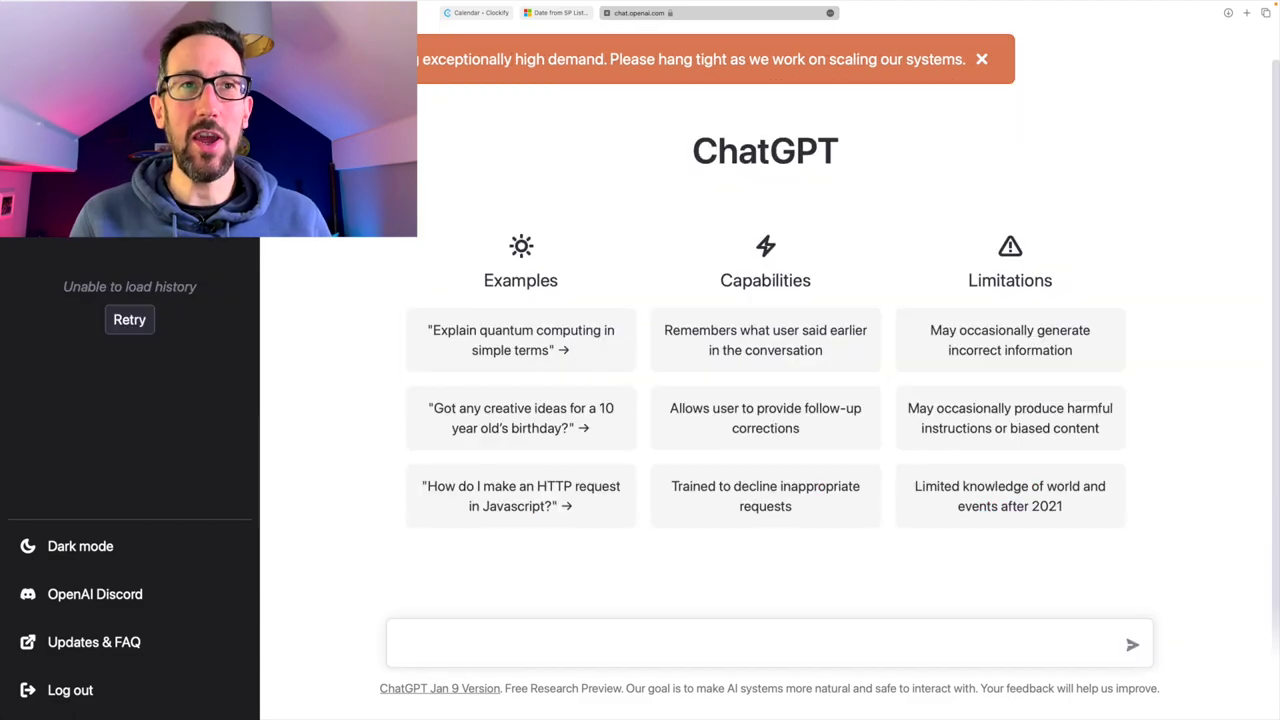
pyautogui.press('super+v')
pyautogui.press('Return')
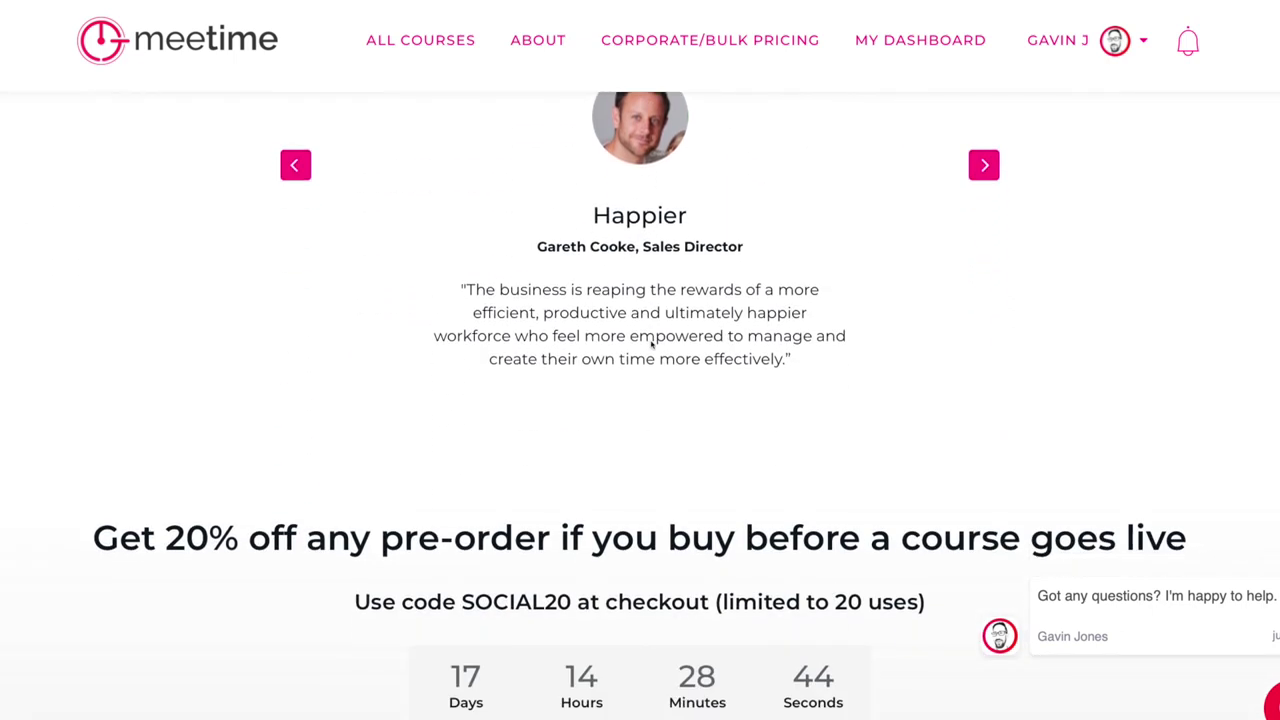
pyautogui.scroll(-4, 650, 342)
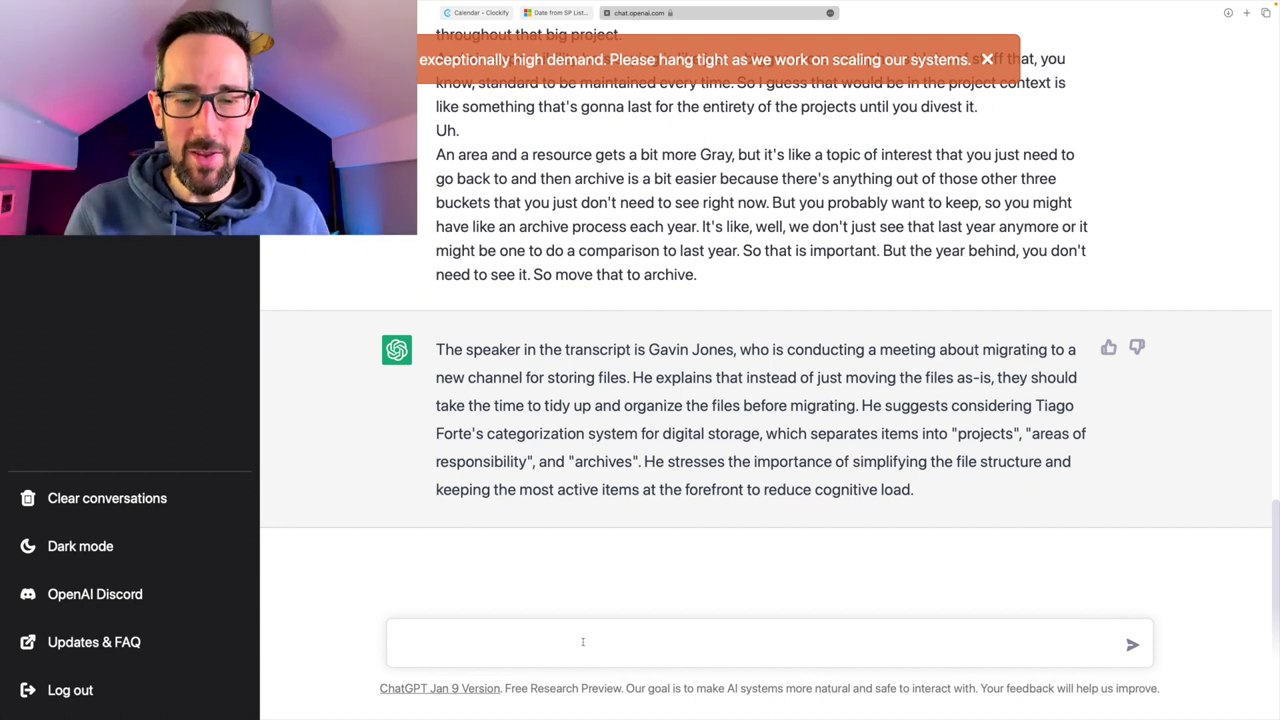
# - Ask ChatGPT to 'continue' the summary, then scroll back to its first reply
pyautogui.write('ontin')
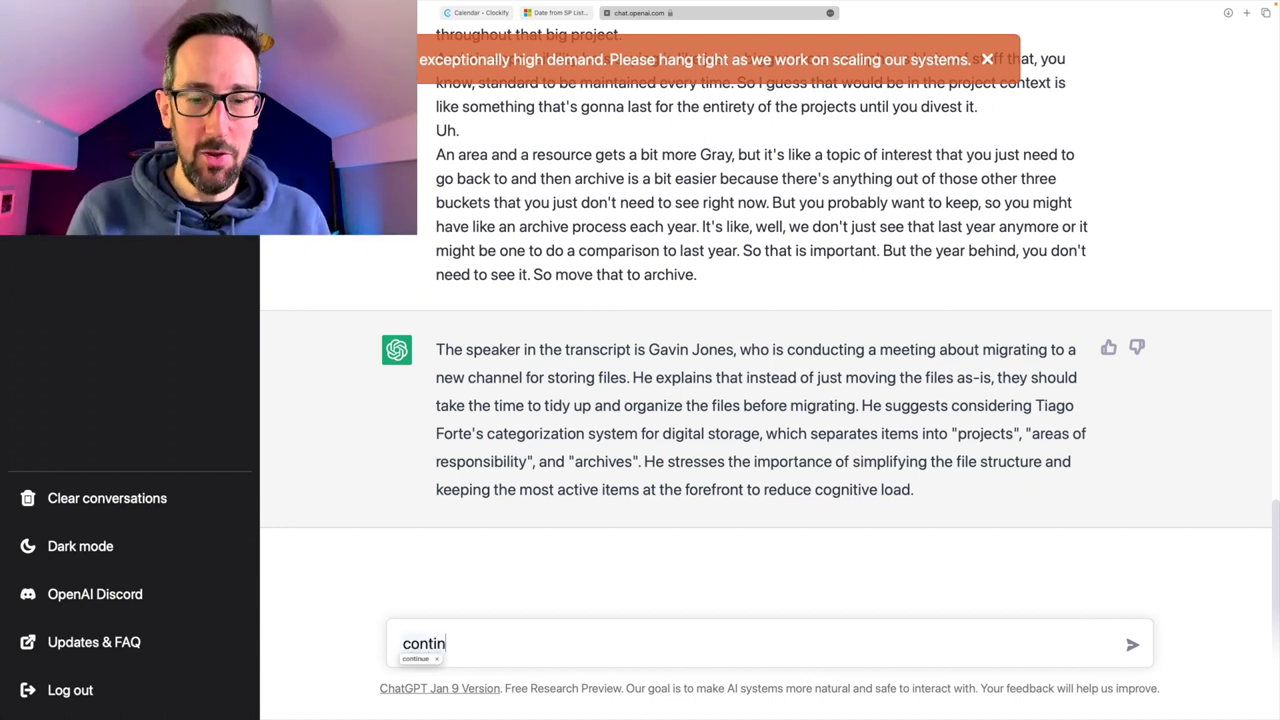
pyautogui.write('ue')
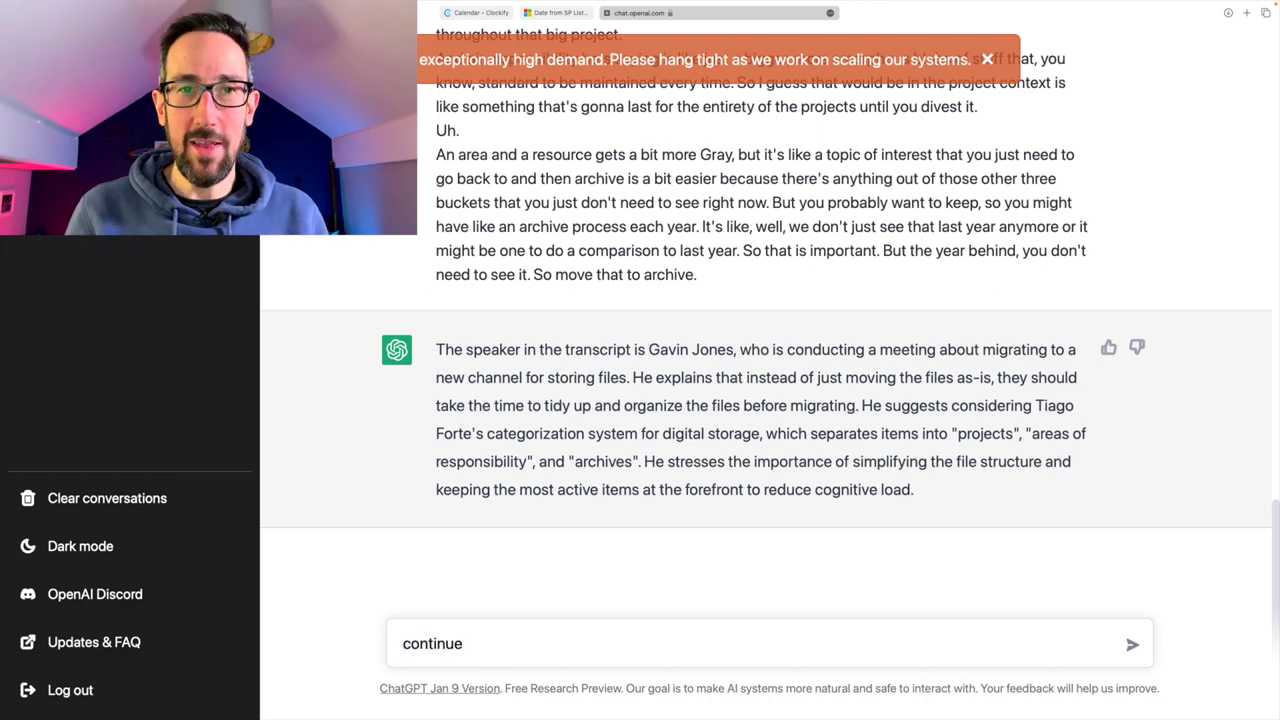
pyautogui.press('Return')
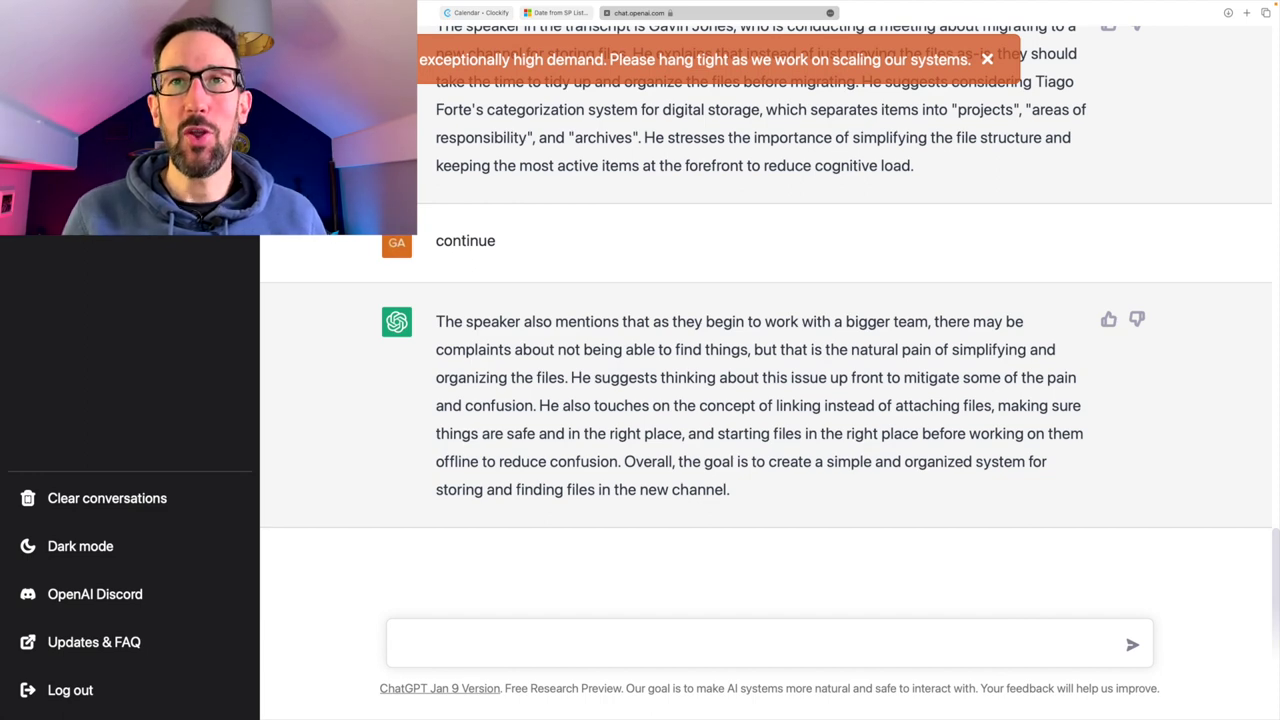
pyautogui.scroll(3, 690, 307)
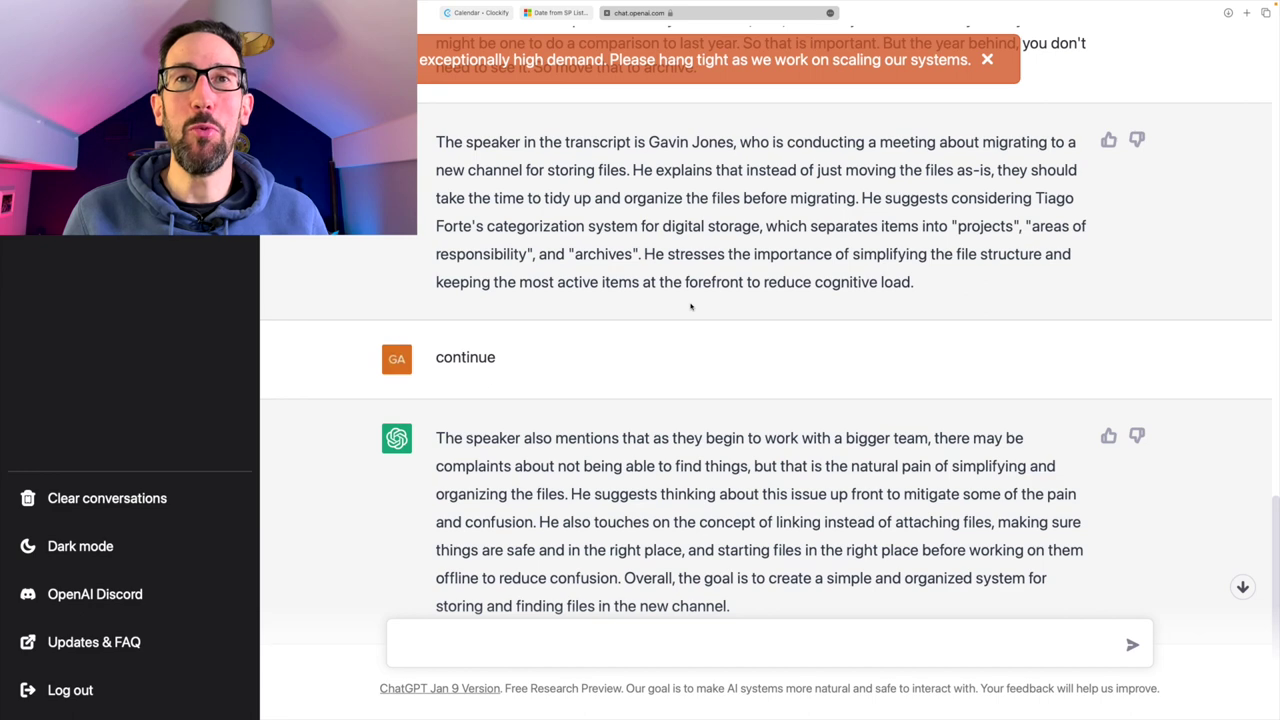
pyautogui.scroll(-3, 690, 307)
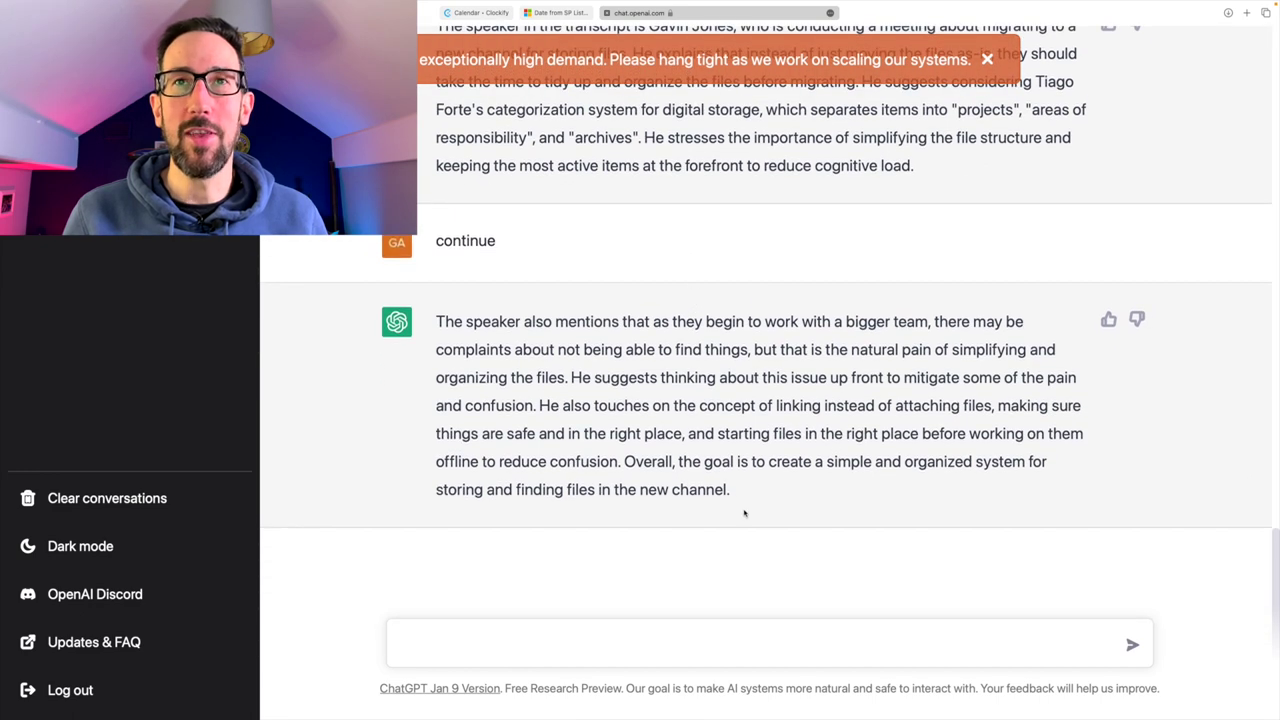
pyautogui.scroll(3, 740, 360)
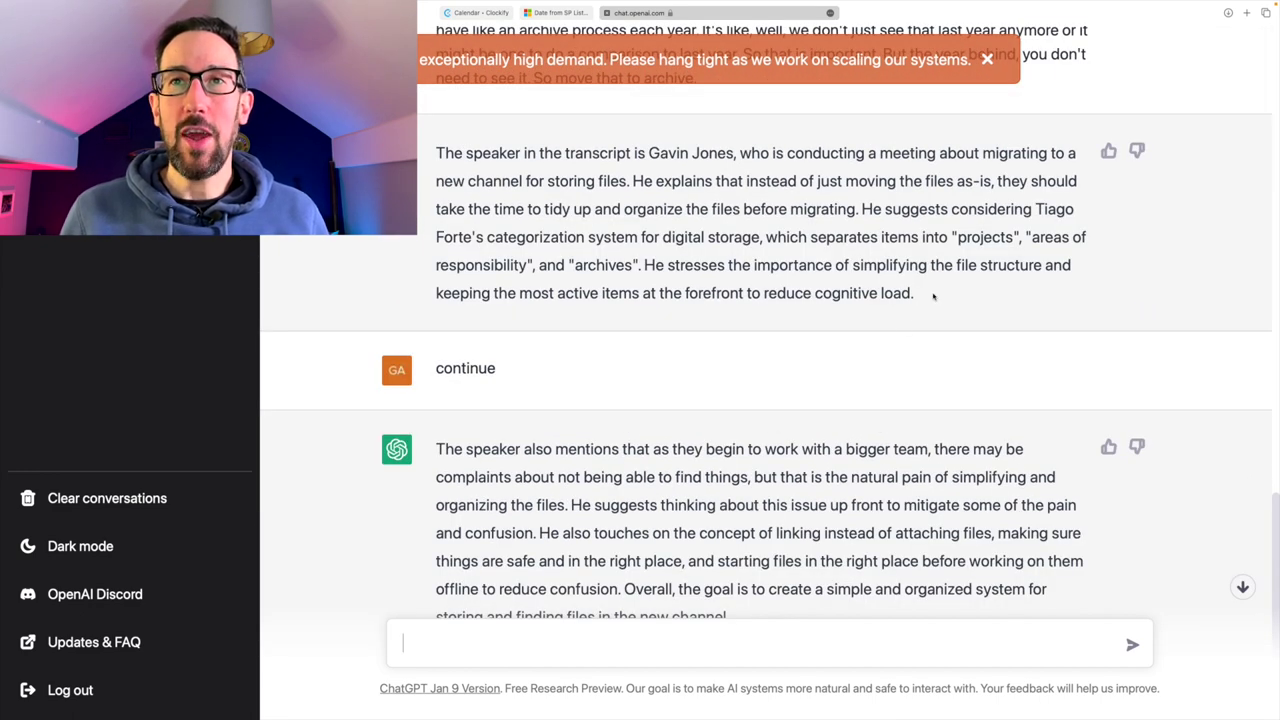
# - Paste ChatGPT's first summary paragraph into the Teams Meeting Outputs post
pyautogui.moveTo(945, 293); pyautogui.dragTo(437, 152)
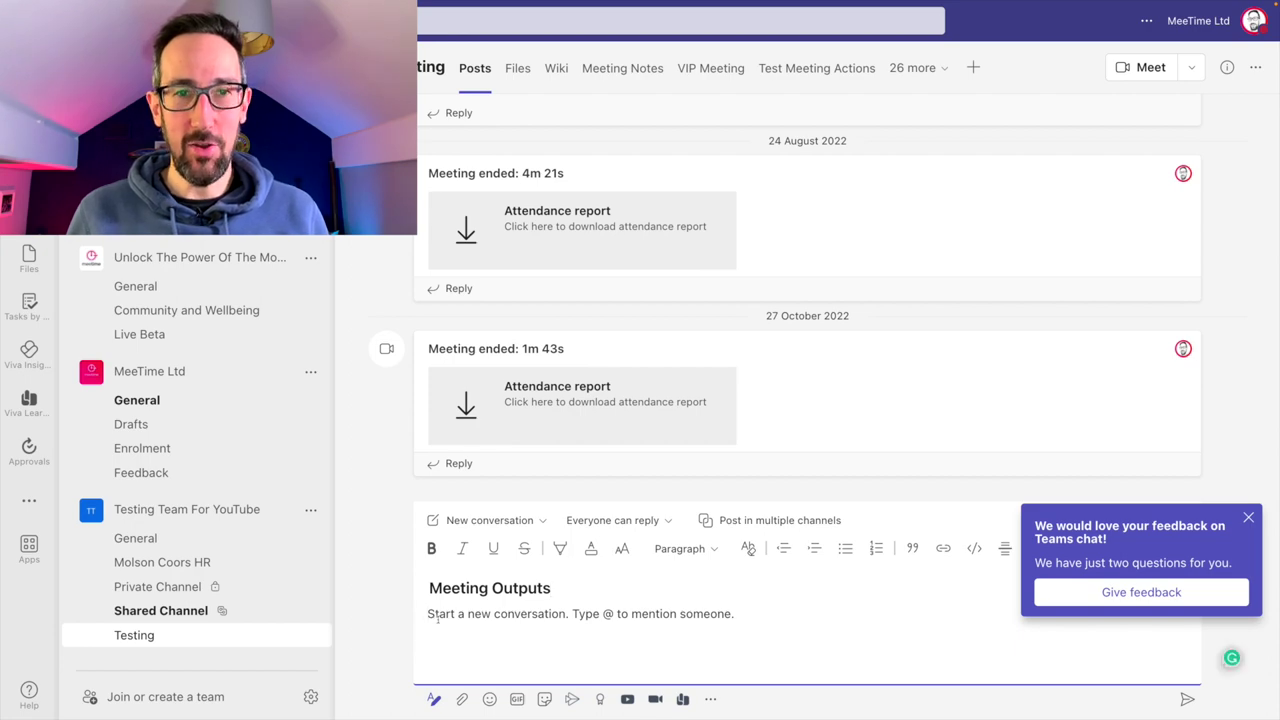
pyautogui.press('super+v')
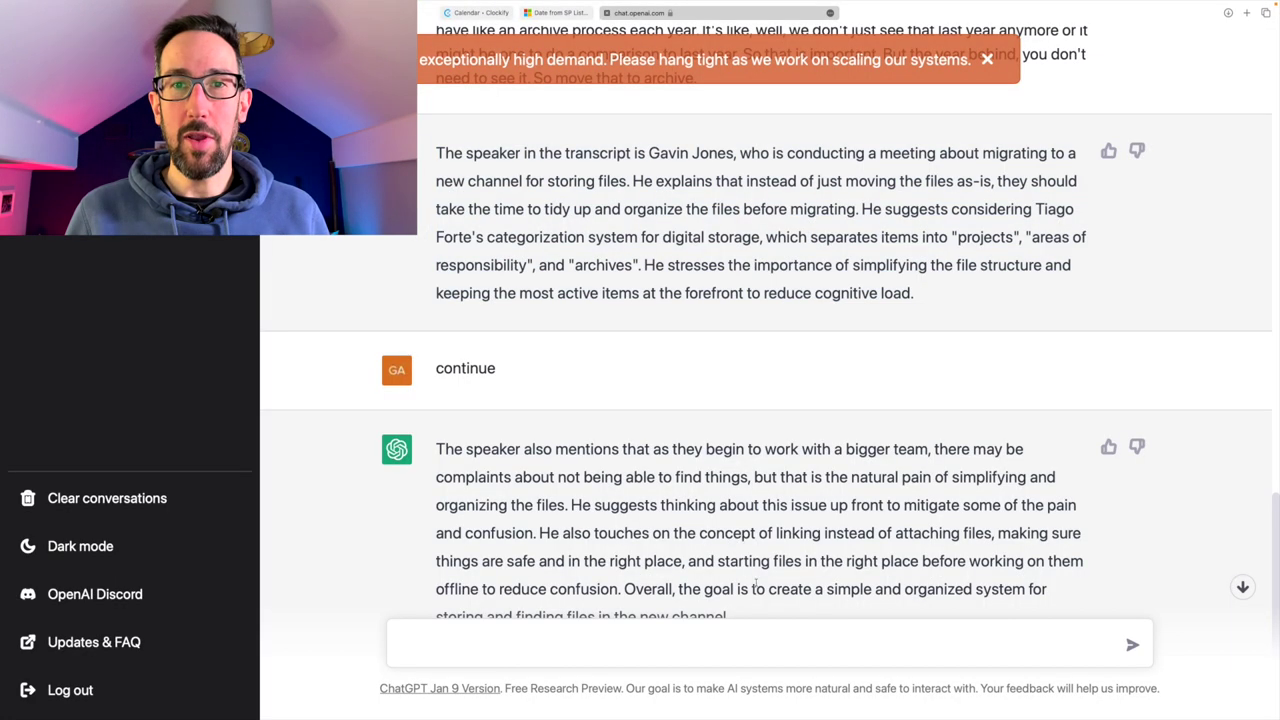
pyautogui.scroll(-2, 748, 575)
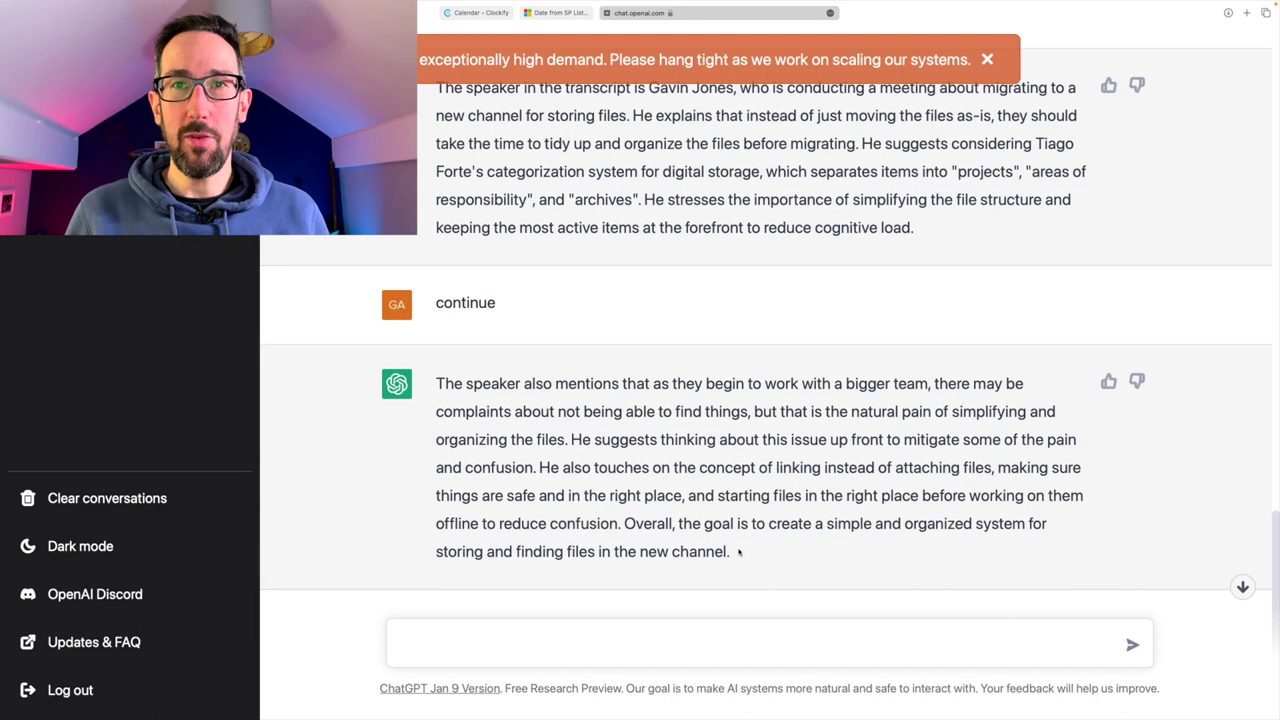
# - Select ChatGPT's follow-on 'continue' paragraph to add below the first
pyautogui.moveTo(738, 552); pyautogui.dragTo(594, 383)
pyautogui.moveTo(594, 383); pyautogui.dragTo(454, 383)
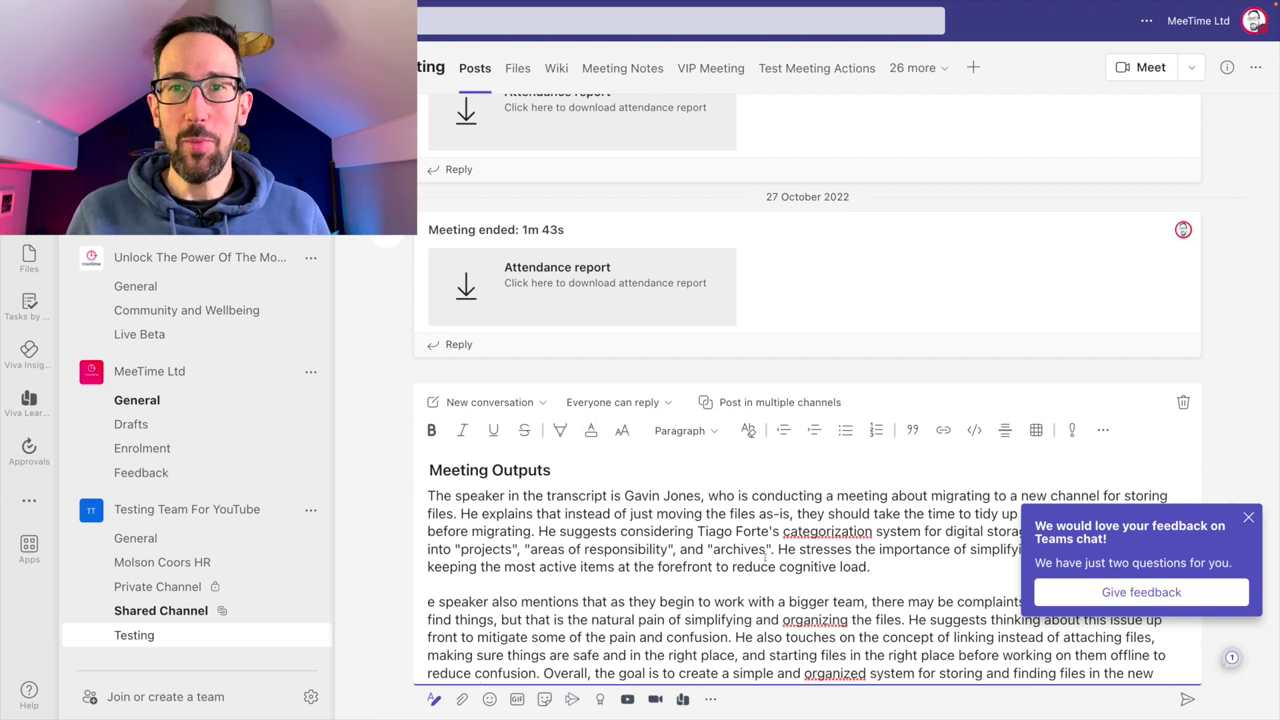
pyautogui.scroll(-1, 822, 567)
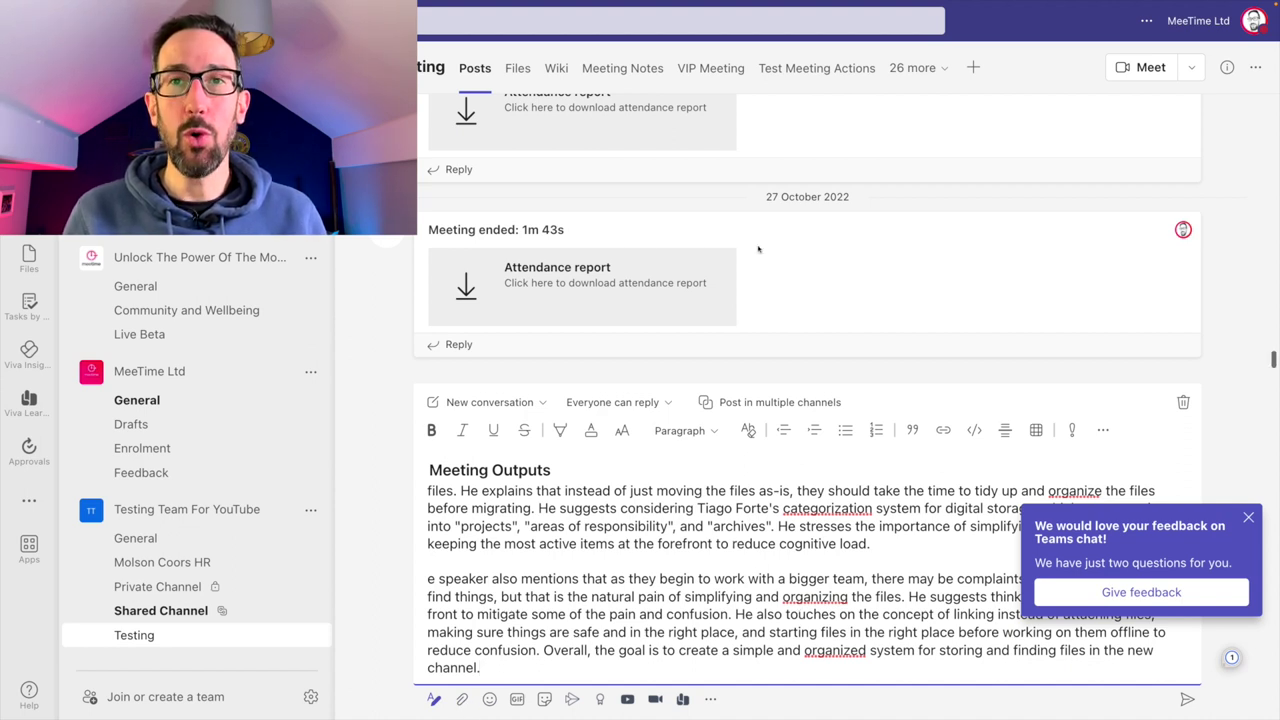
pyautogui.scroll(1, 716, 549)
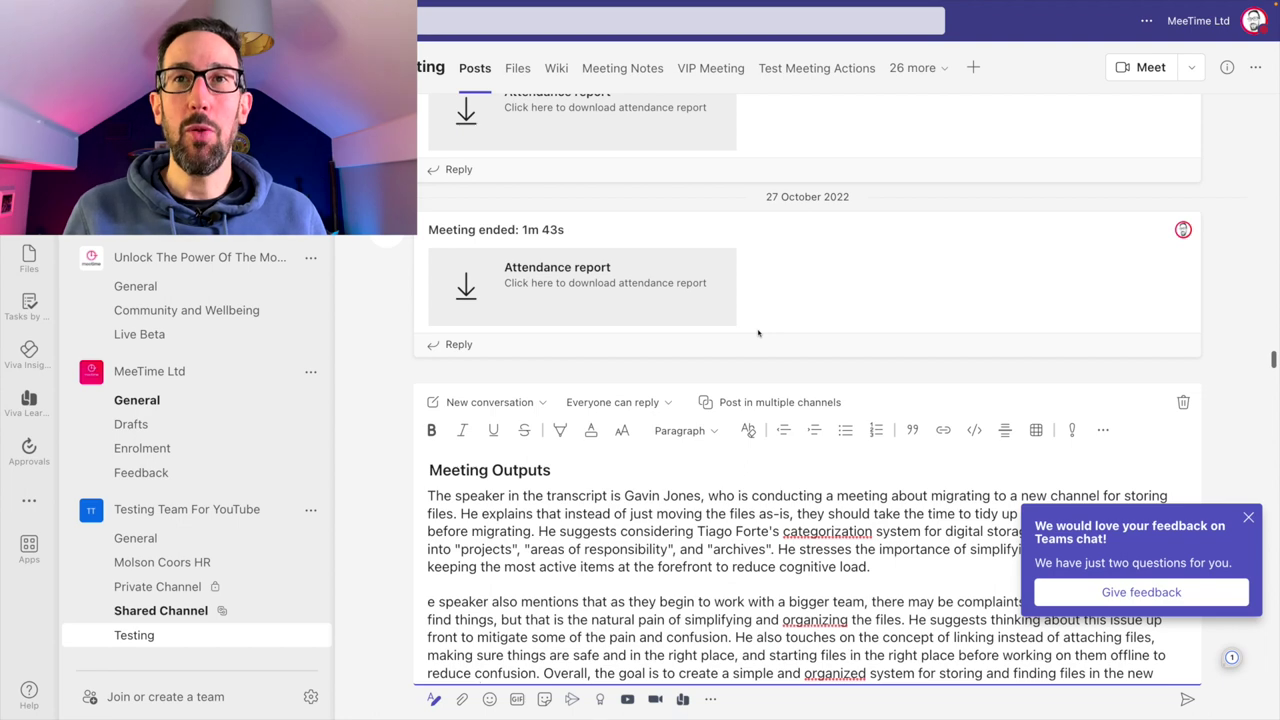
# - Ask ChatGPT 'What actions' with the meeting transcript pasted after it
pyautogui.hotkey('alt', 'Tab')
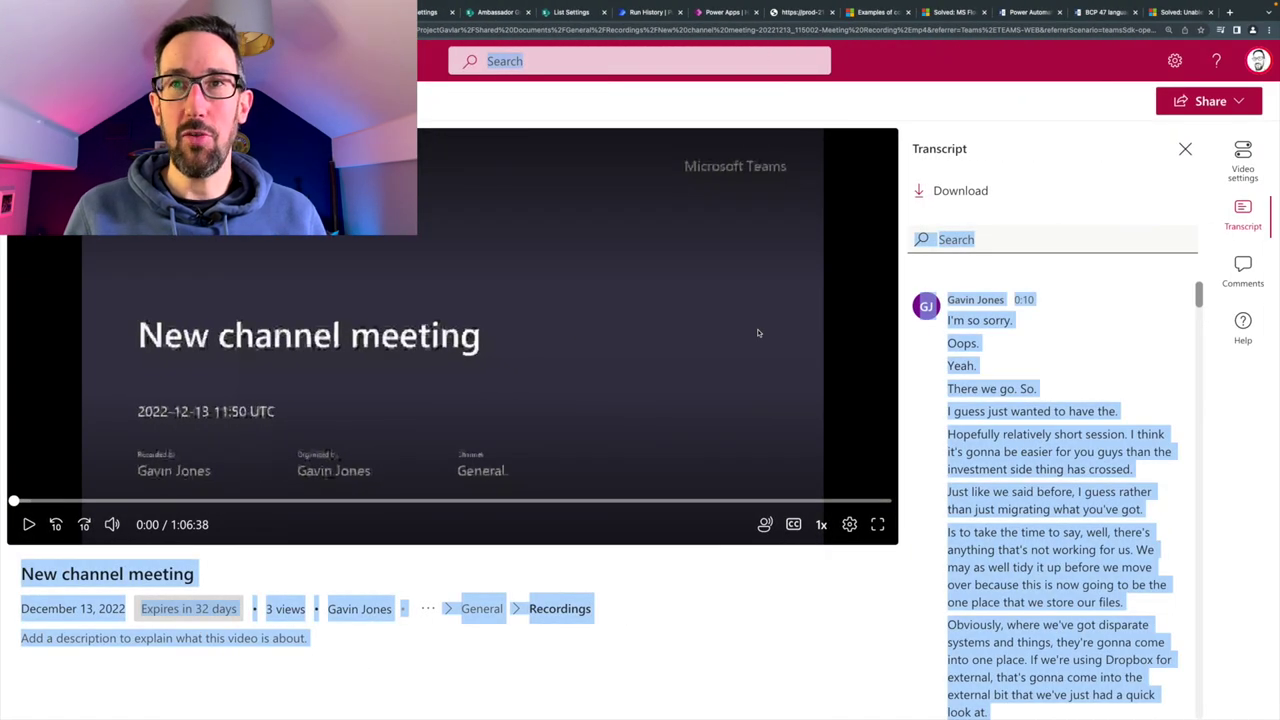
pyautogui.hotkey('alt', 'Tab')
pyautogui.click(449, 643)
pyautogui.write('What actions:')
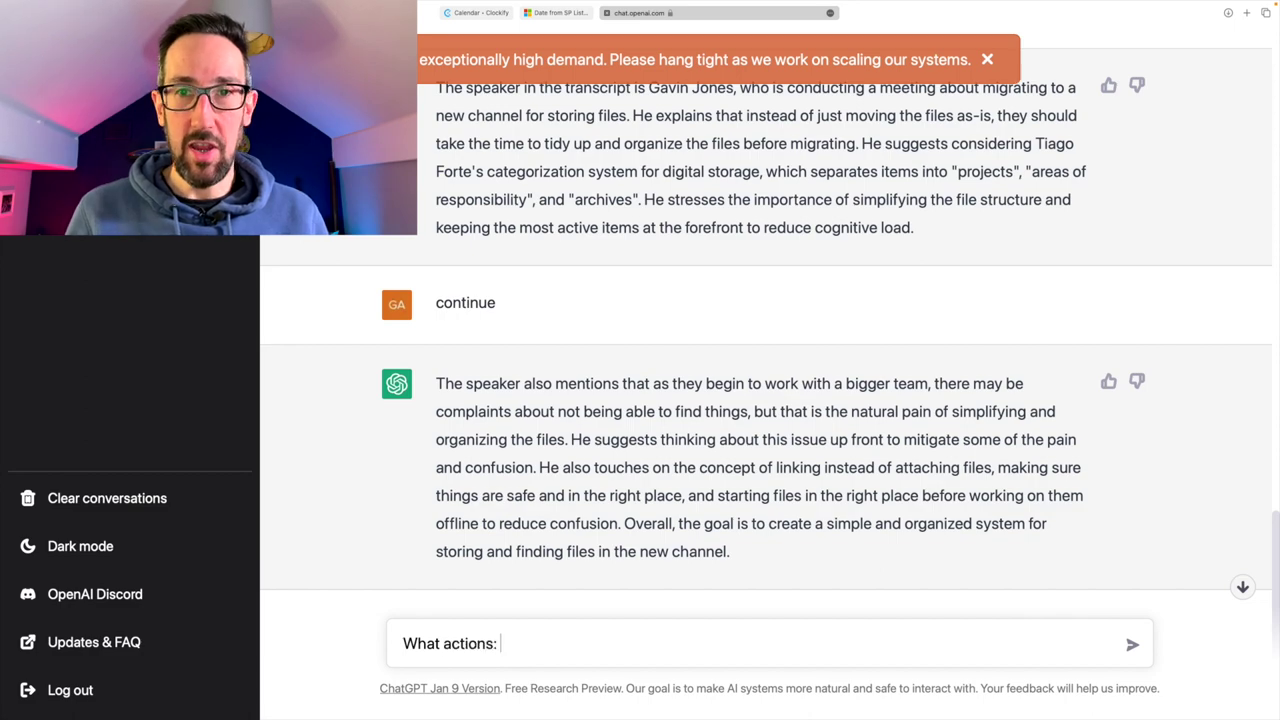
pyautogui.hotkey('ctrl', 'v')
pyautogui.press('Return')
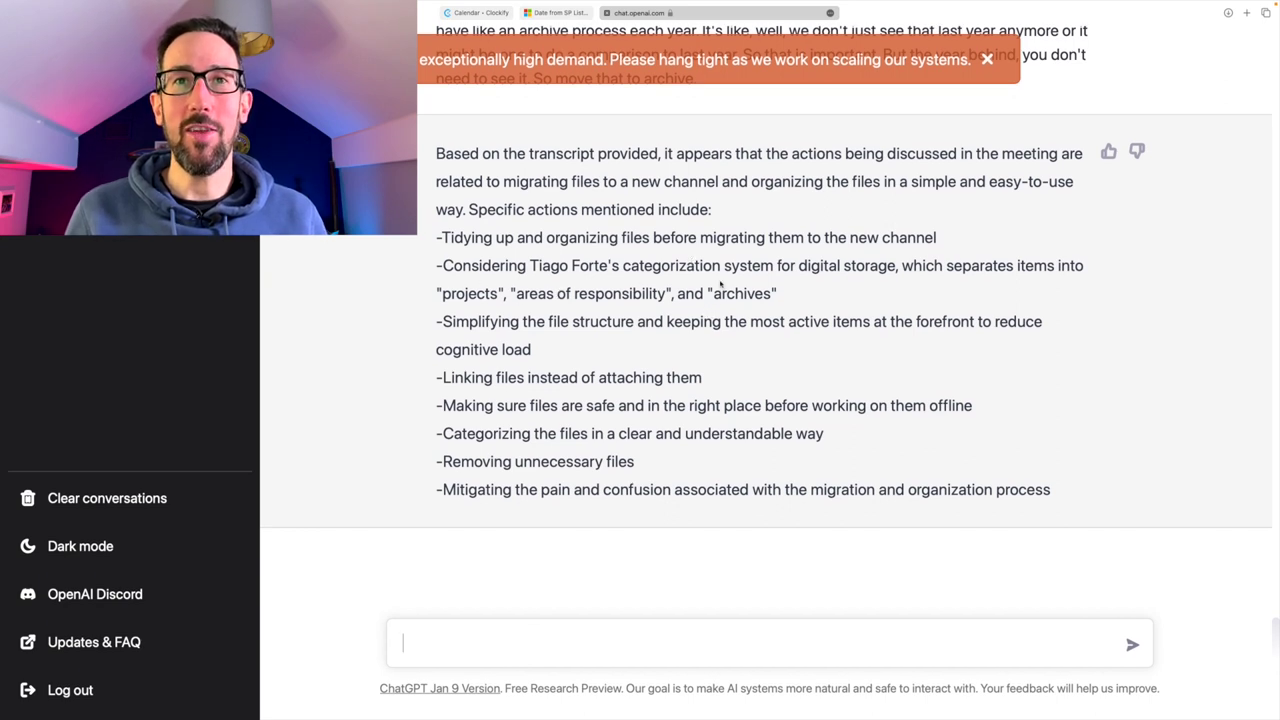
# - Select ChatGPT's full list of meeting actions
pyautogui.scroll(5, 660, 328)
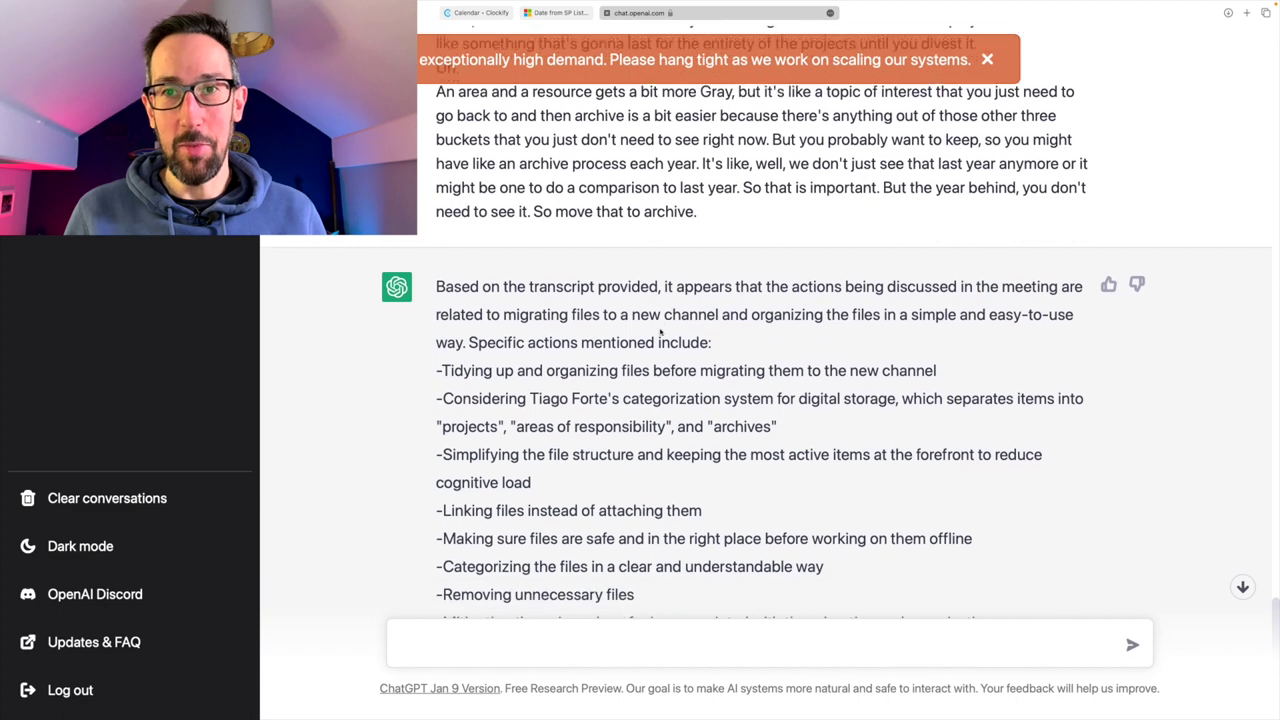
pyautogui.scroll(-3, 700, 345)
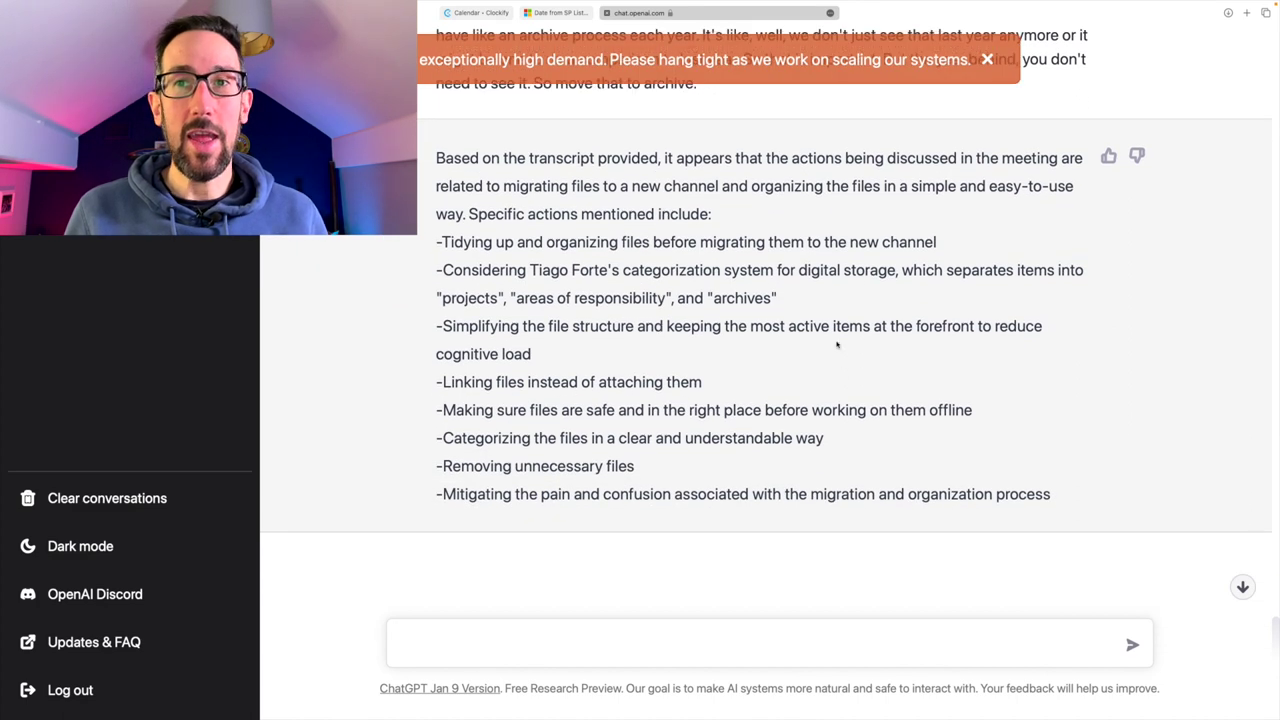
pyautogui.moveTo(1051, 494); pyautogui.dragTo(484, 134)
pyautogui.hotkey('ctrl', 'c')
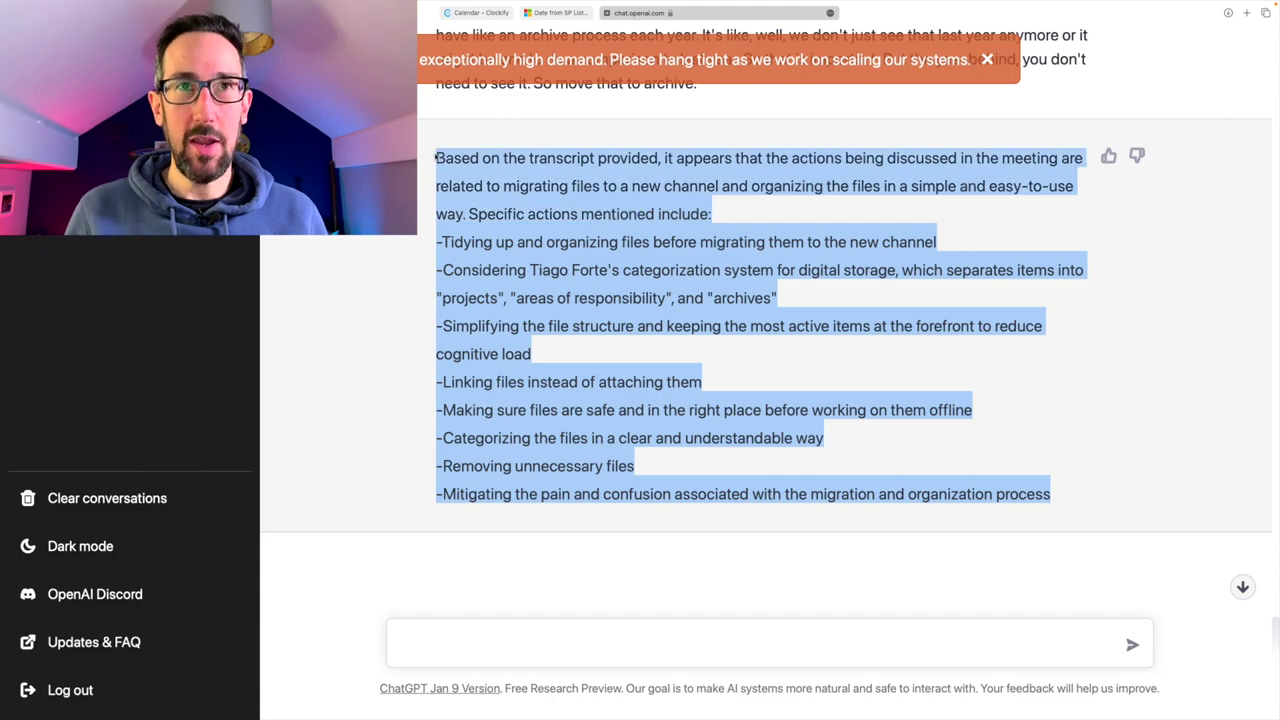
# - Add an 'Actions:' heading below the Teams summary with ChatGPT's actions list pasted under it
pyautogui.hotkey('ctrl', 'Left')
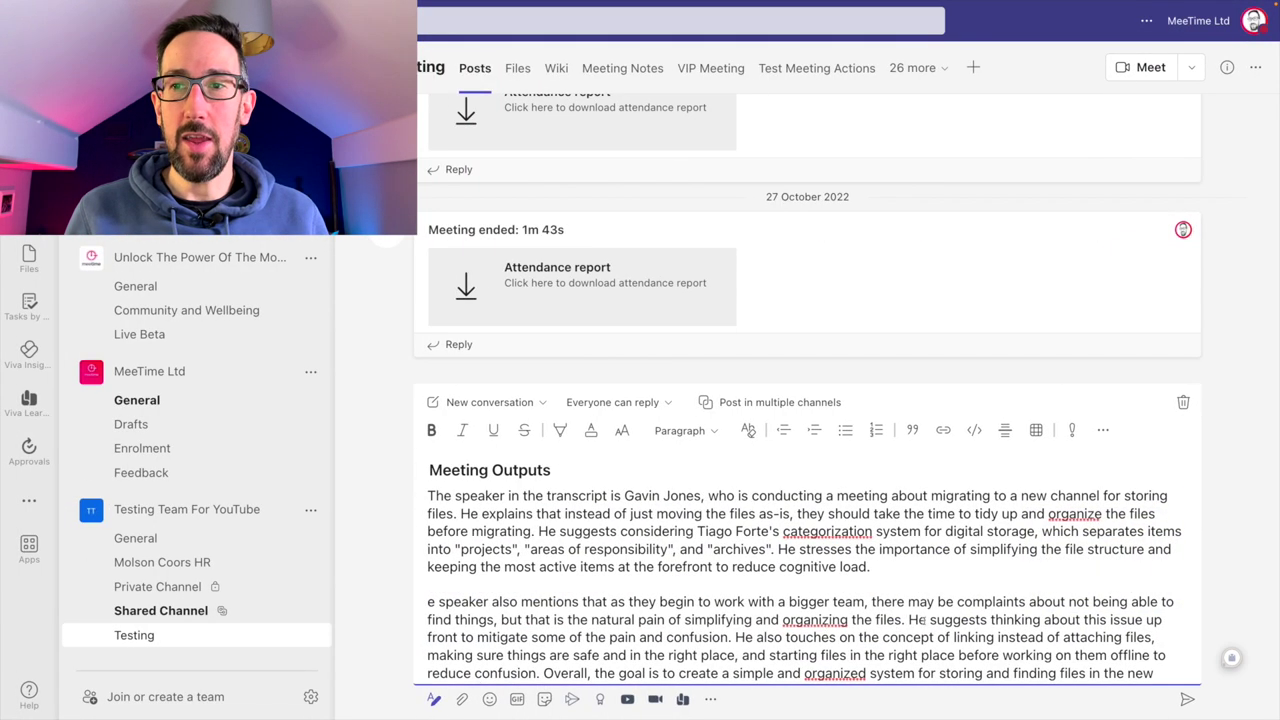
pyautogui.scroll(-1, 1130, 660)
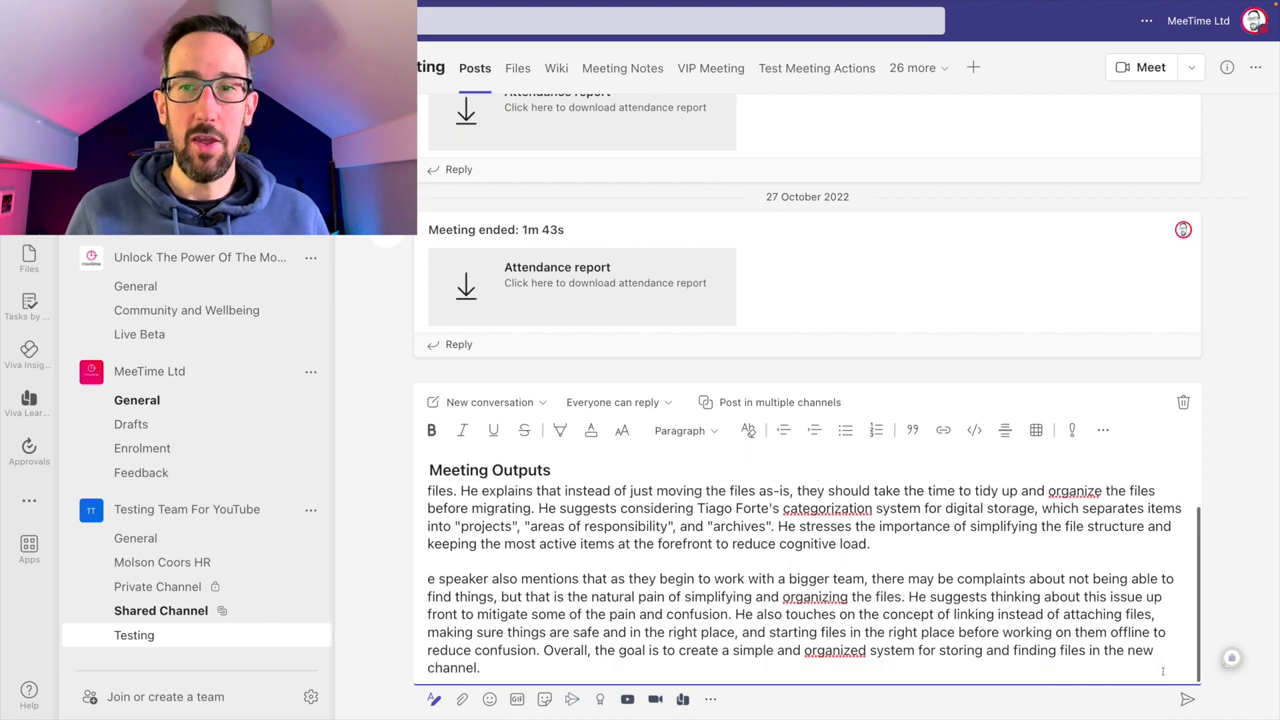
pyautogui.scroll(-1, 1117, 660)
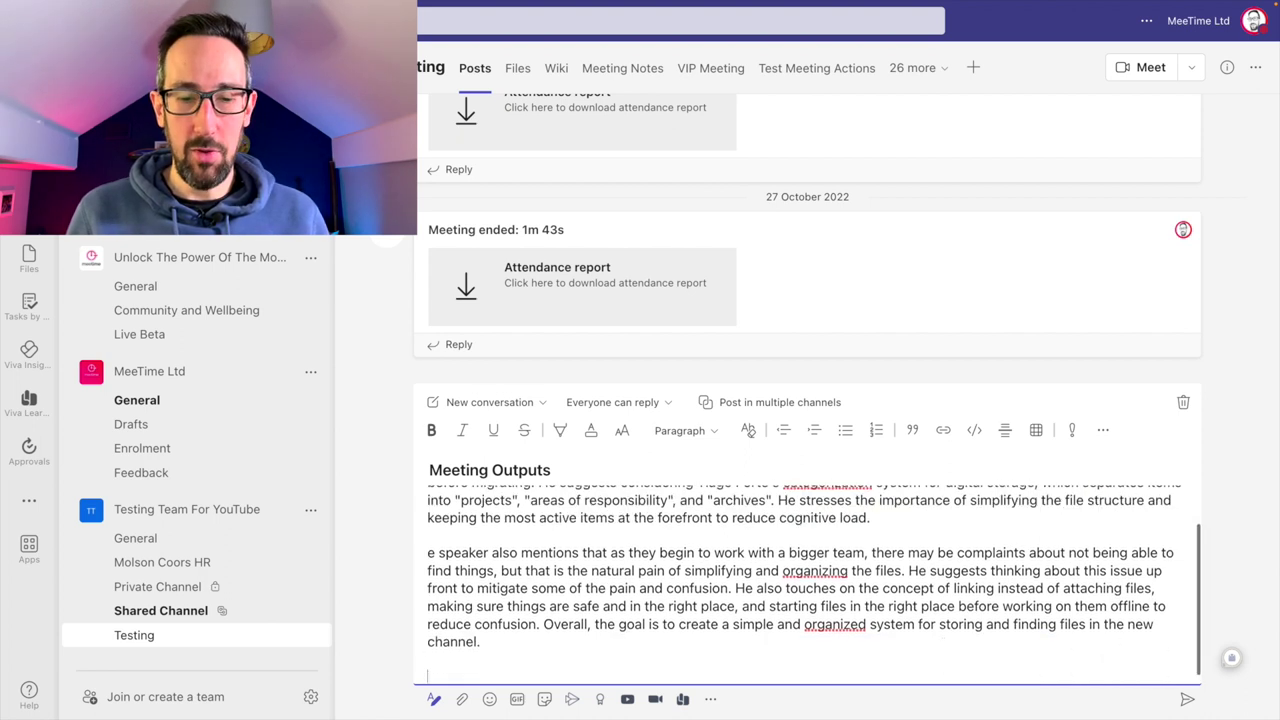
pyautogui.write('Actions:')
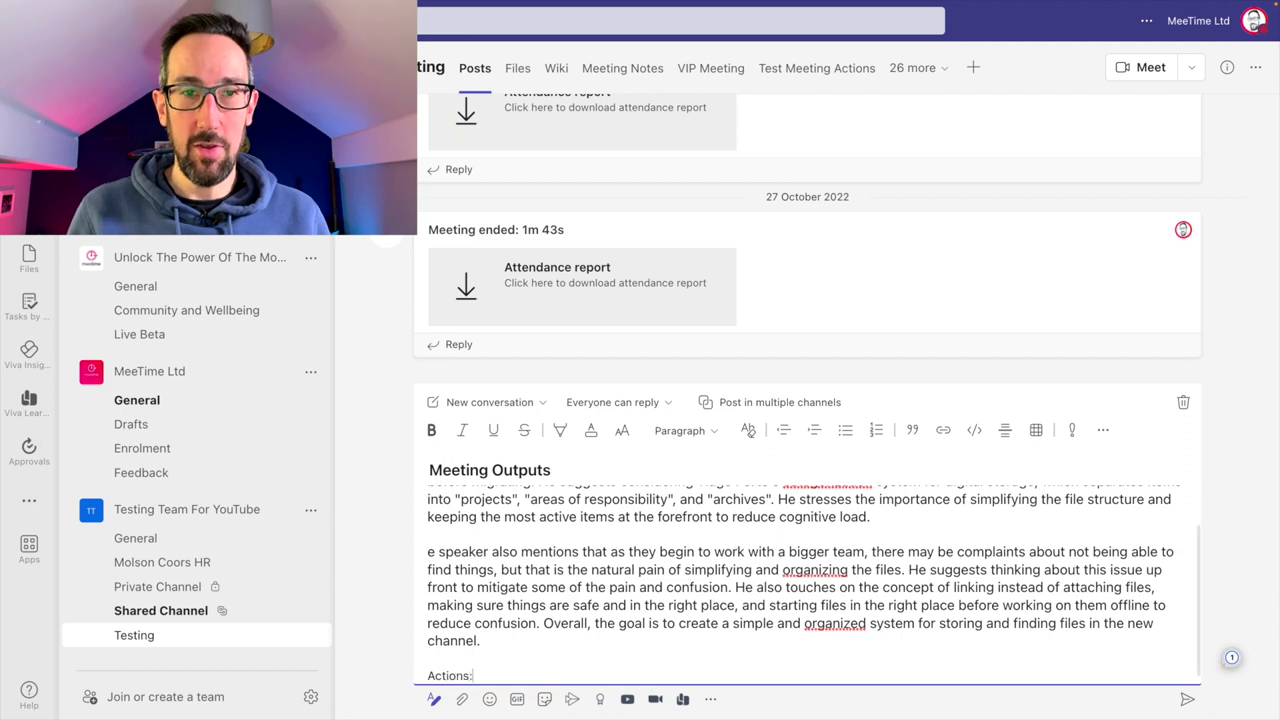
pyautogui.press('Return')
pyautogui.hotkey('ctrl', 'v')
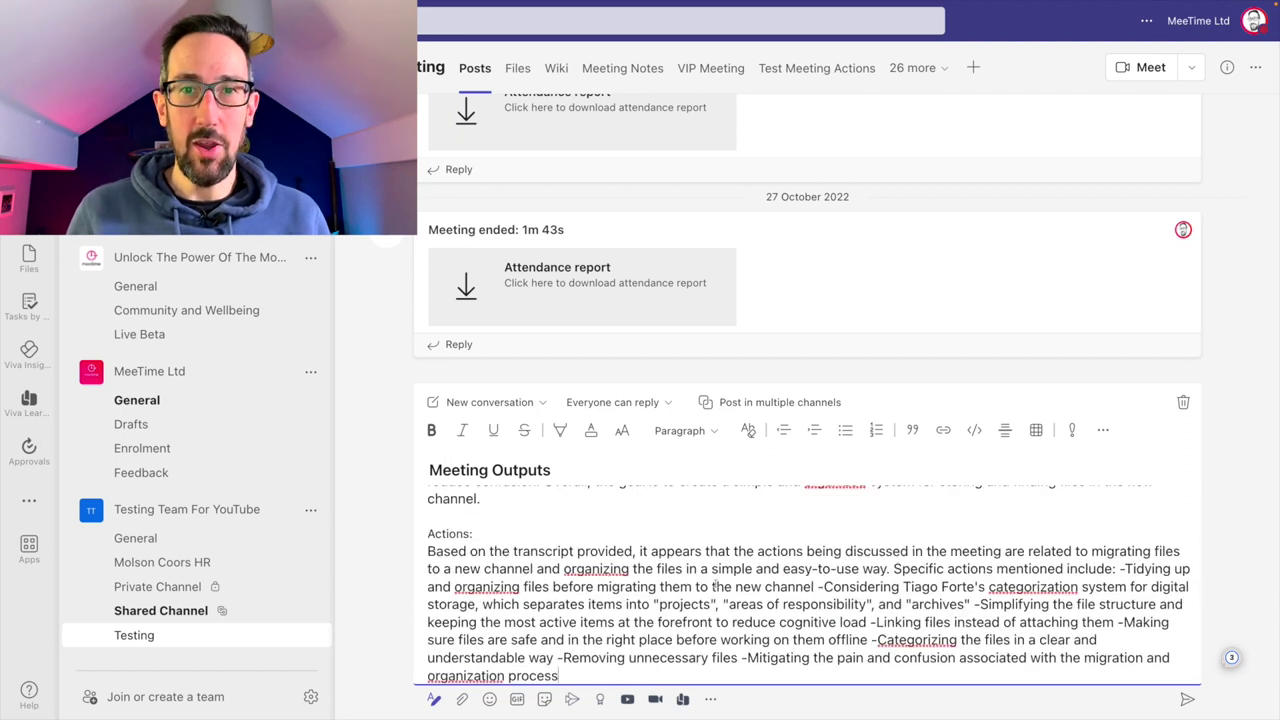
pyautogui.scroll(-1, 680, 622)
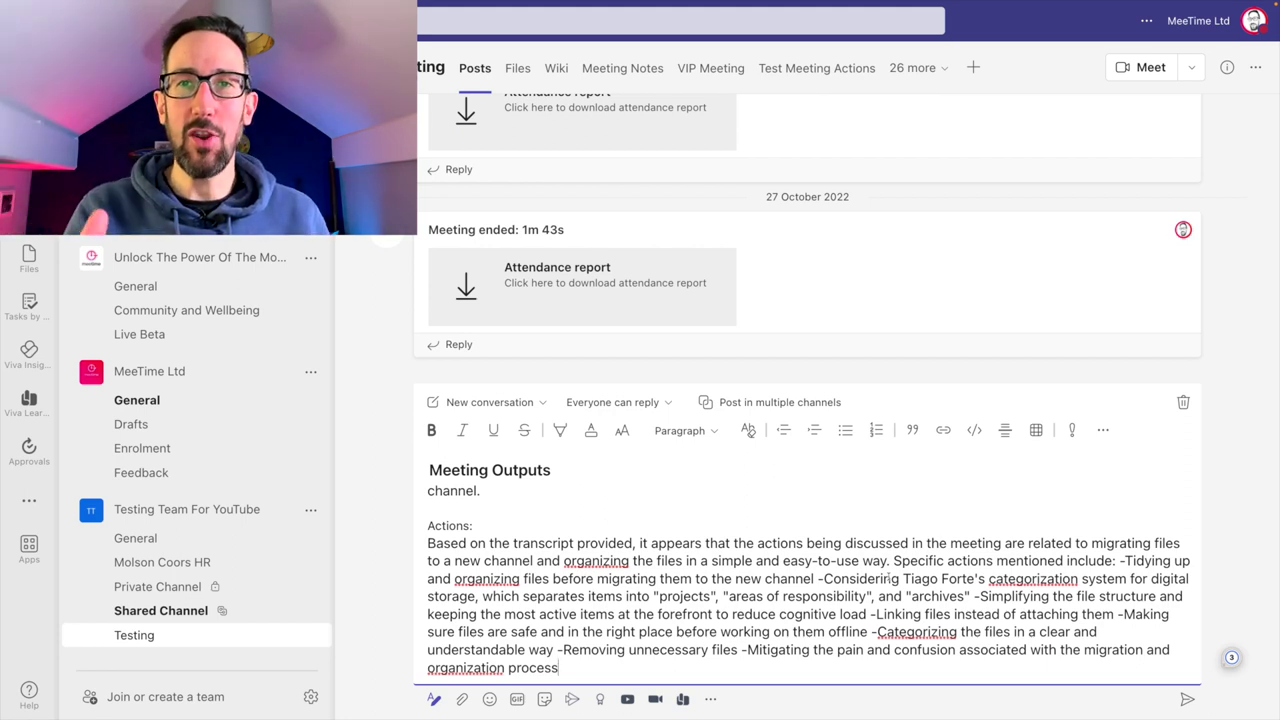
pyautogui.scroll(5, 699, 540)
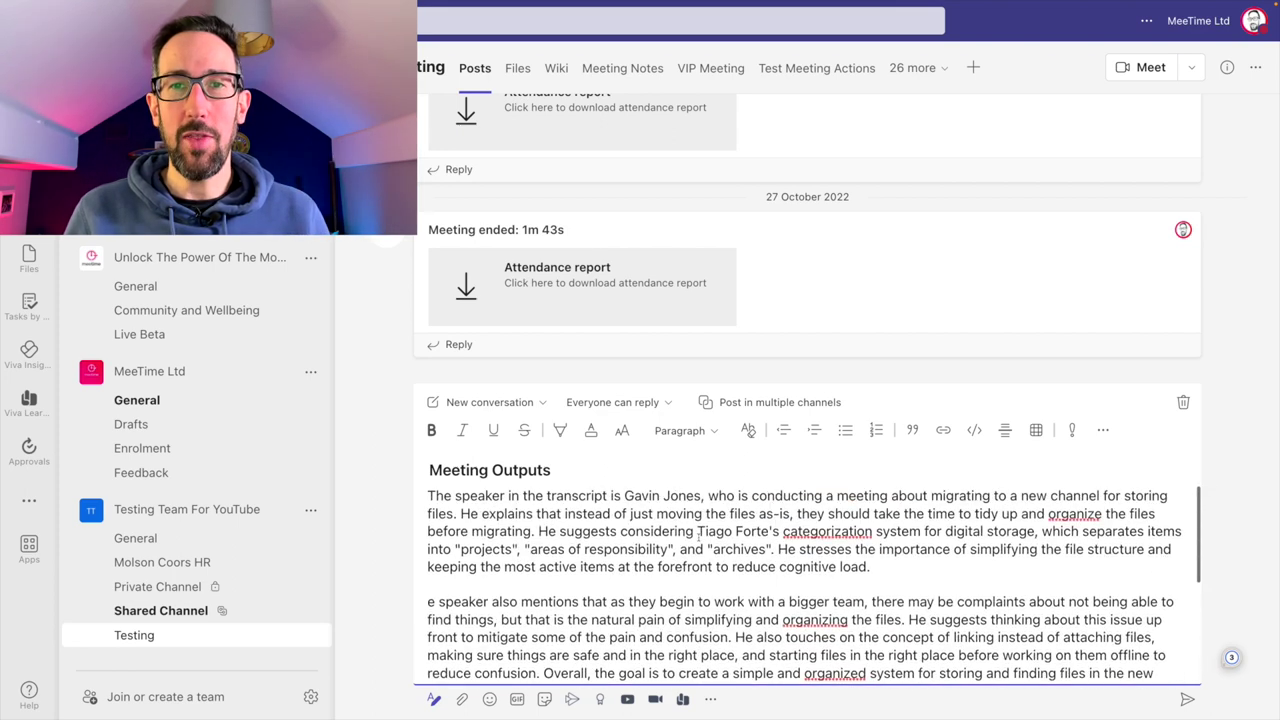
pyautogui.scroll(-5, 699, 540)
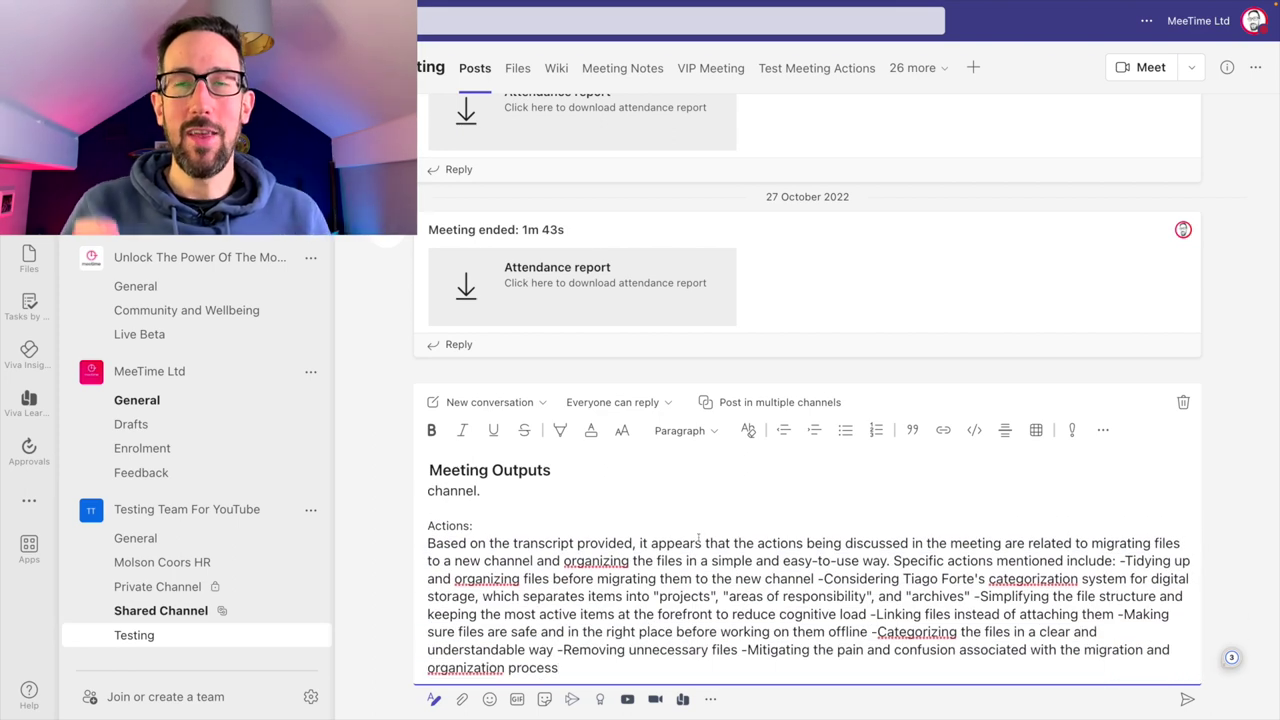